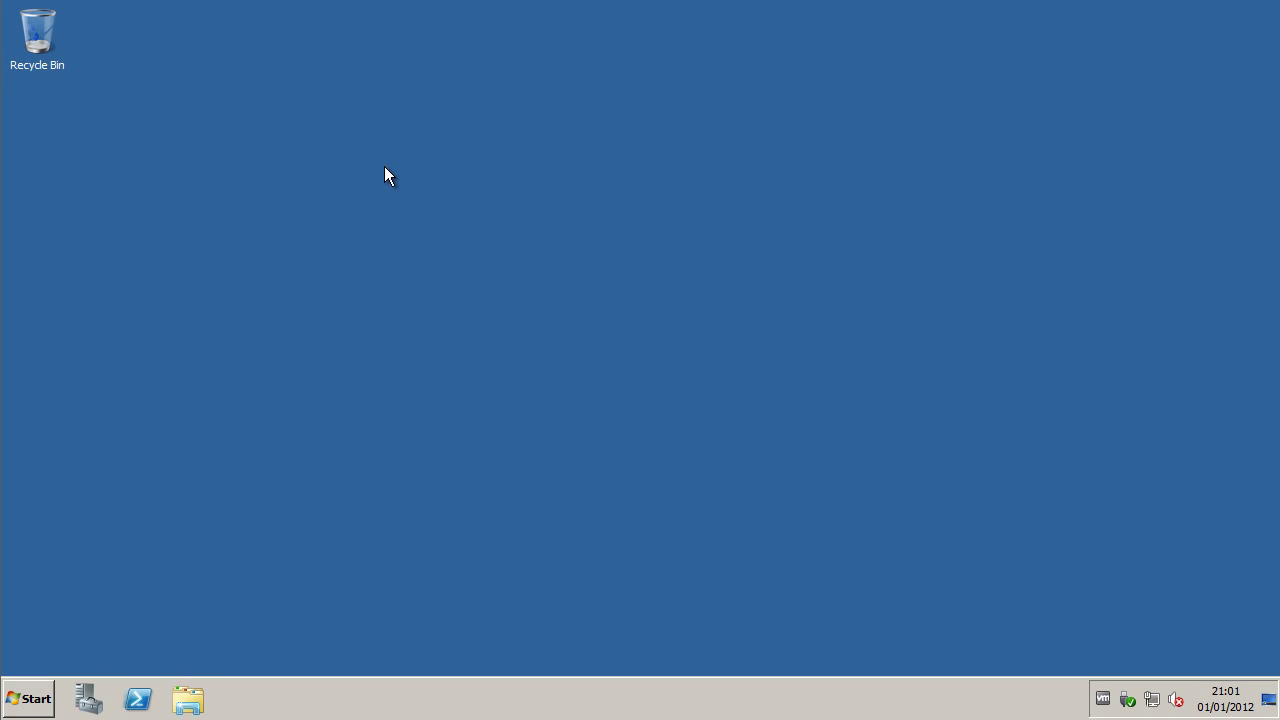
# Launch the VMware vCenter Installer from the DVD drive and close the Computer window behind it.
pyautogui.click(24, 686)
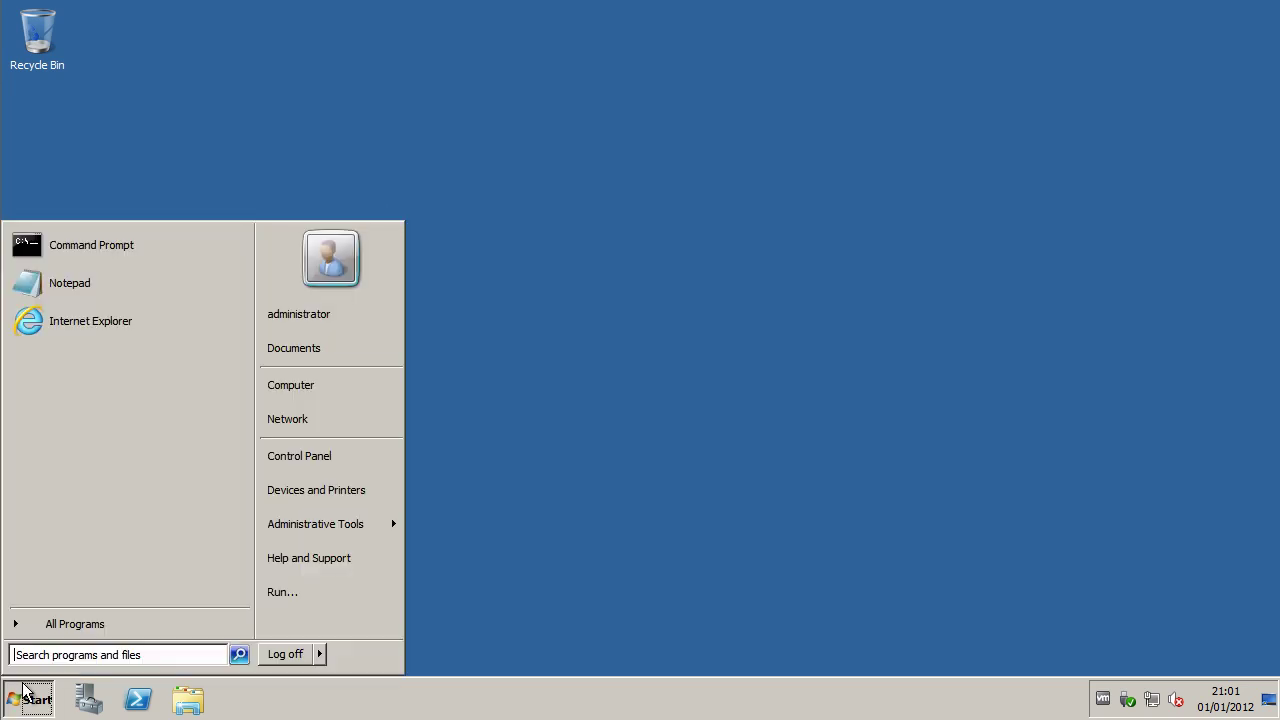
pyautogui.click(277, 397)
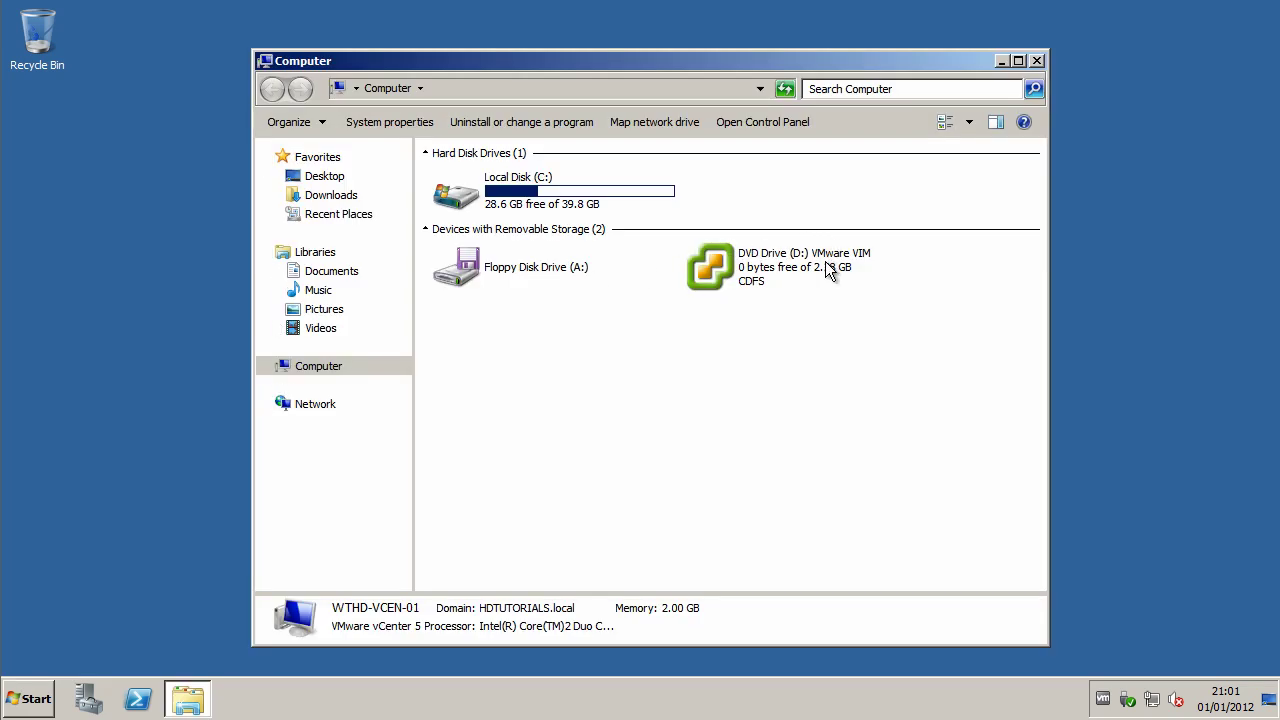
pyautogui.click(828, 268)
pyautogui.doubleClick(828, 268)
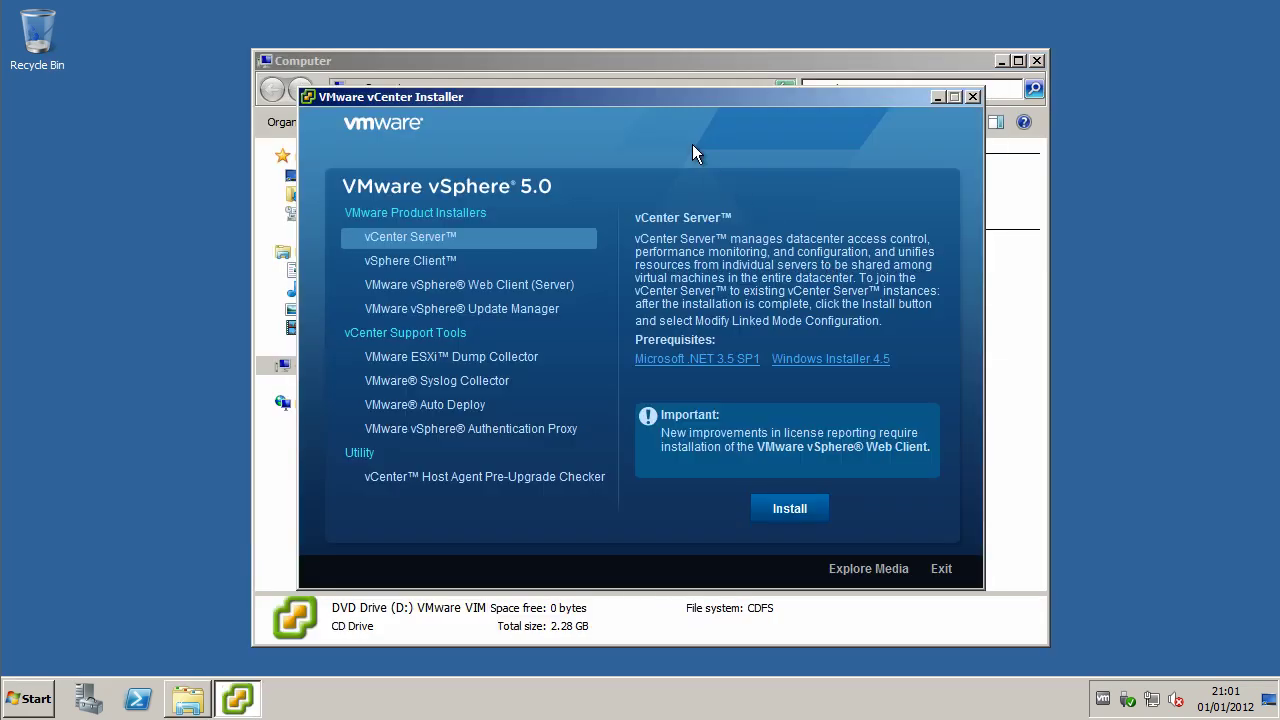
pyautogui.click(1041, 62)
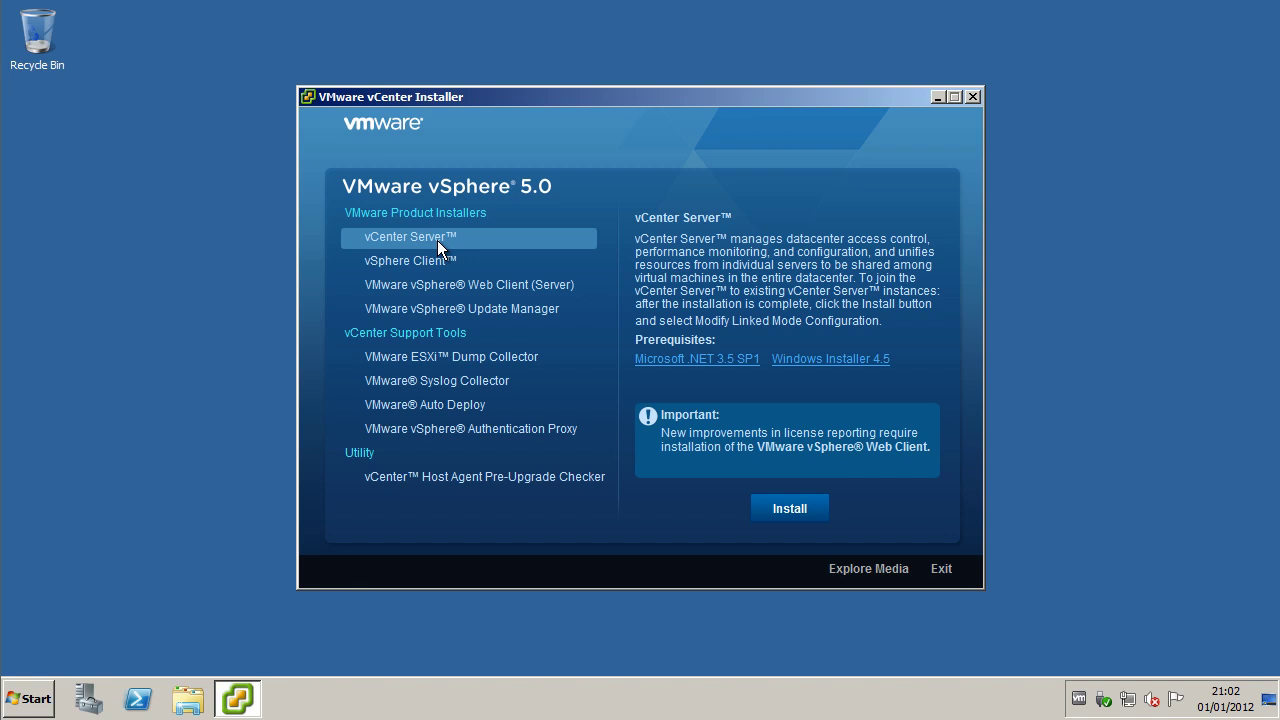
# Start the vCenter Server installation in English (United States) and agree to the license terms.
pyautogui.click(786, 506)
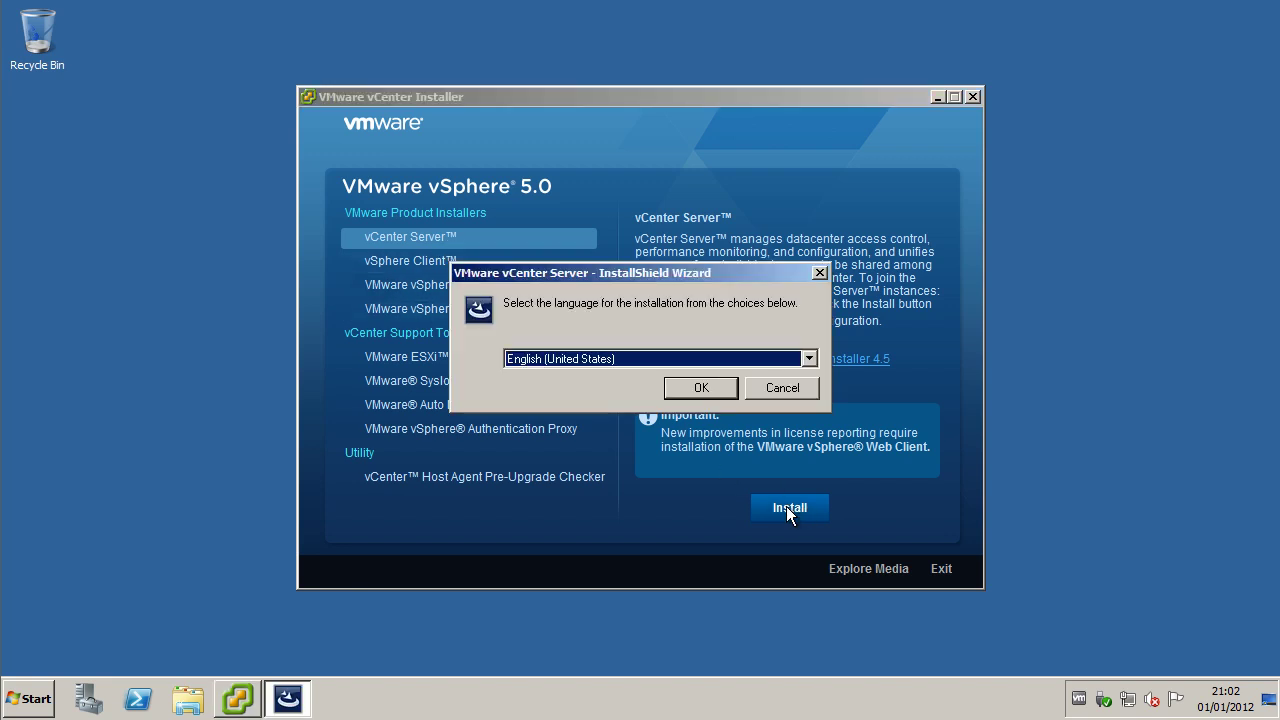
pyautogui.click(707, 394)
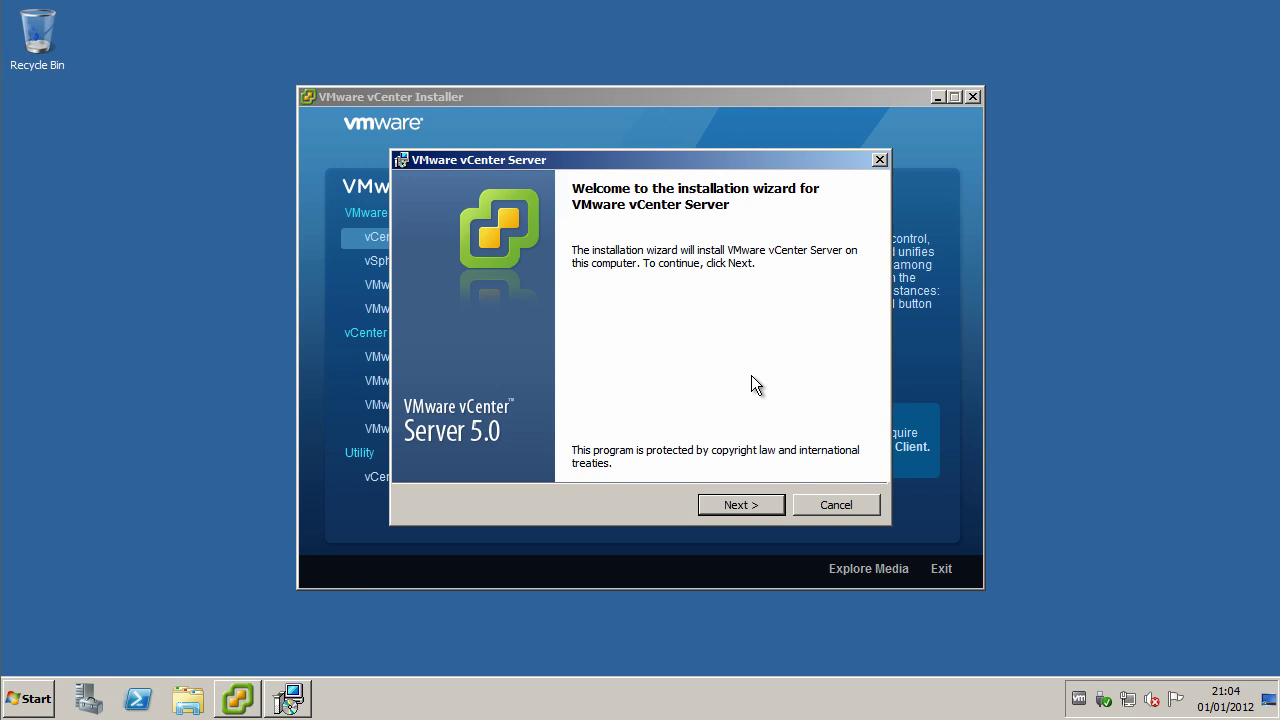
pyautogui.click(738, 506)
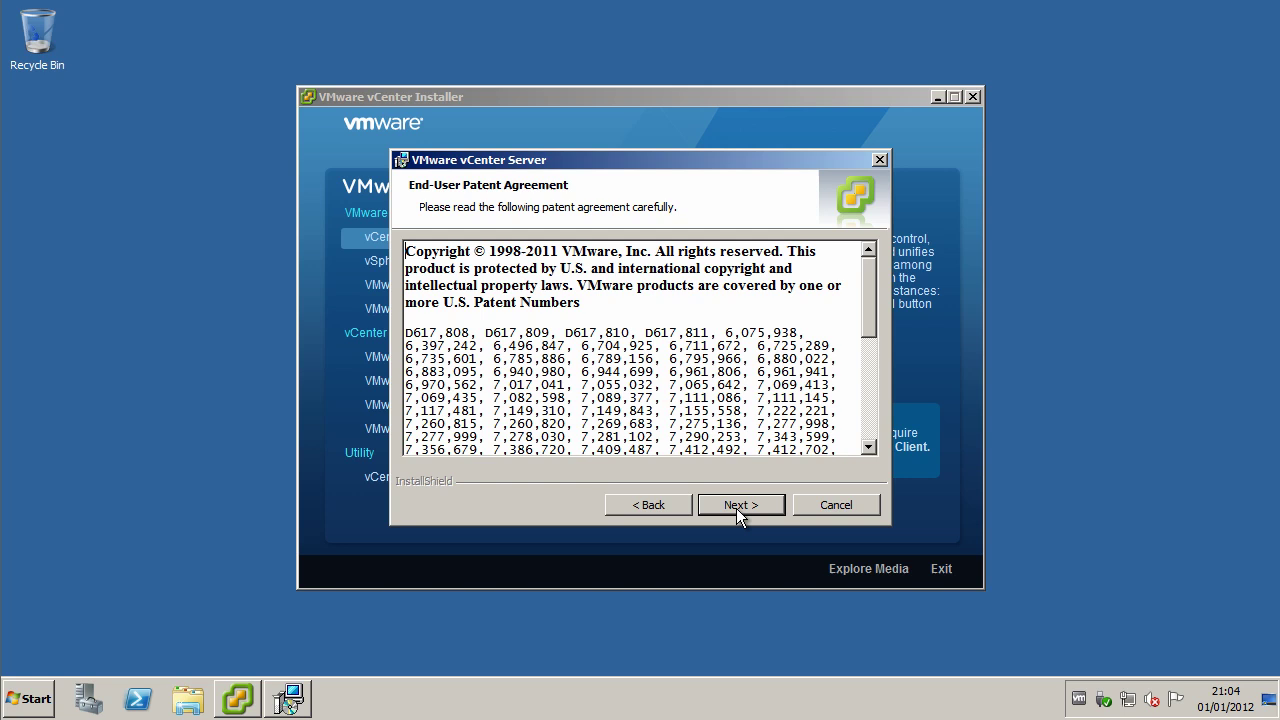
pyautogui.click(736, 508)
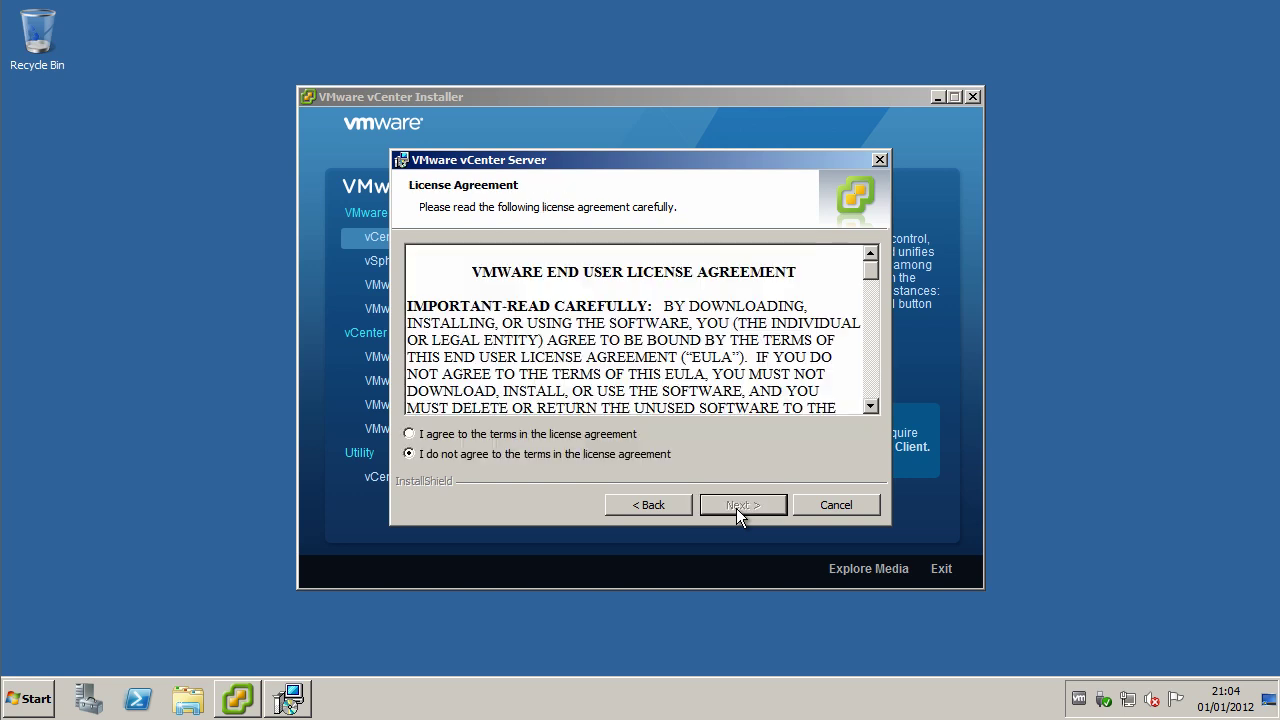
pyautogui.click(484, 436)
pyautogui.click(731, 503)
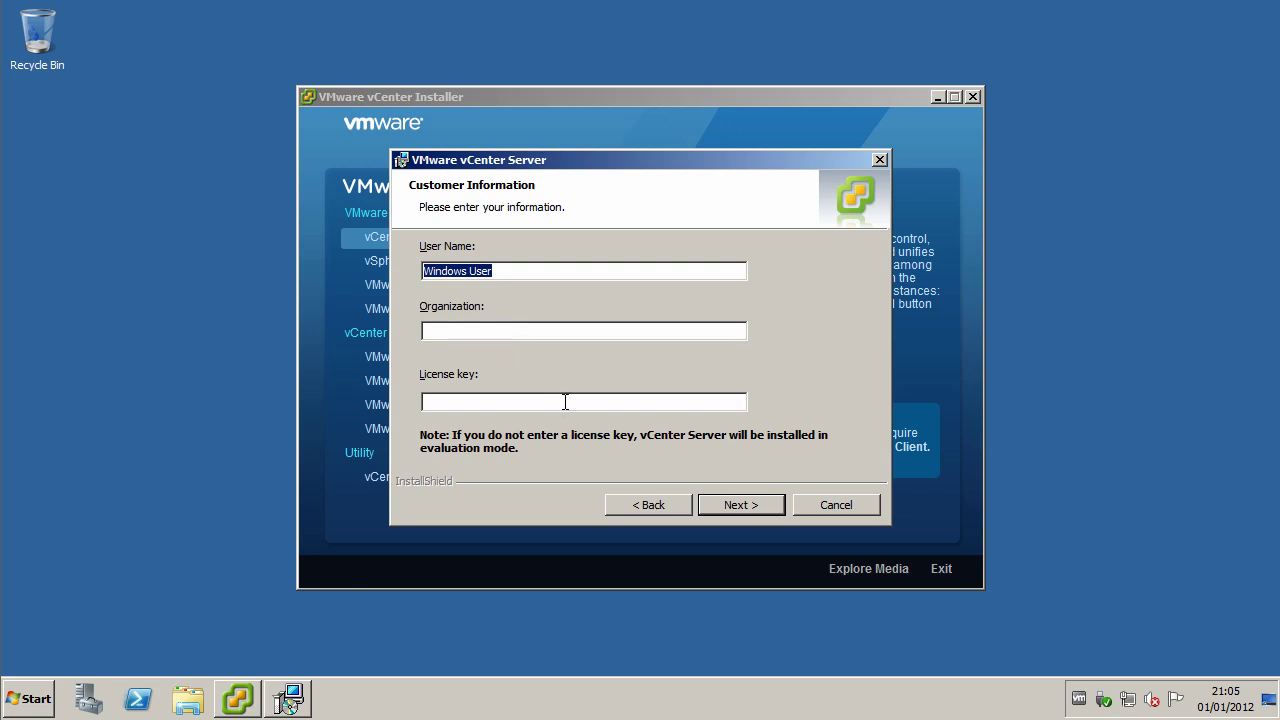
# Fill in the customer's user name and the organization HD Tutorials, leaving the license key empty for evaluation mode.
pyautogui.write('J Mull')
pyautogui.press('BackSpace')
pyautogui.press('BackSpace')
pyautogui.press('BackSpace')
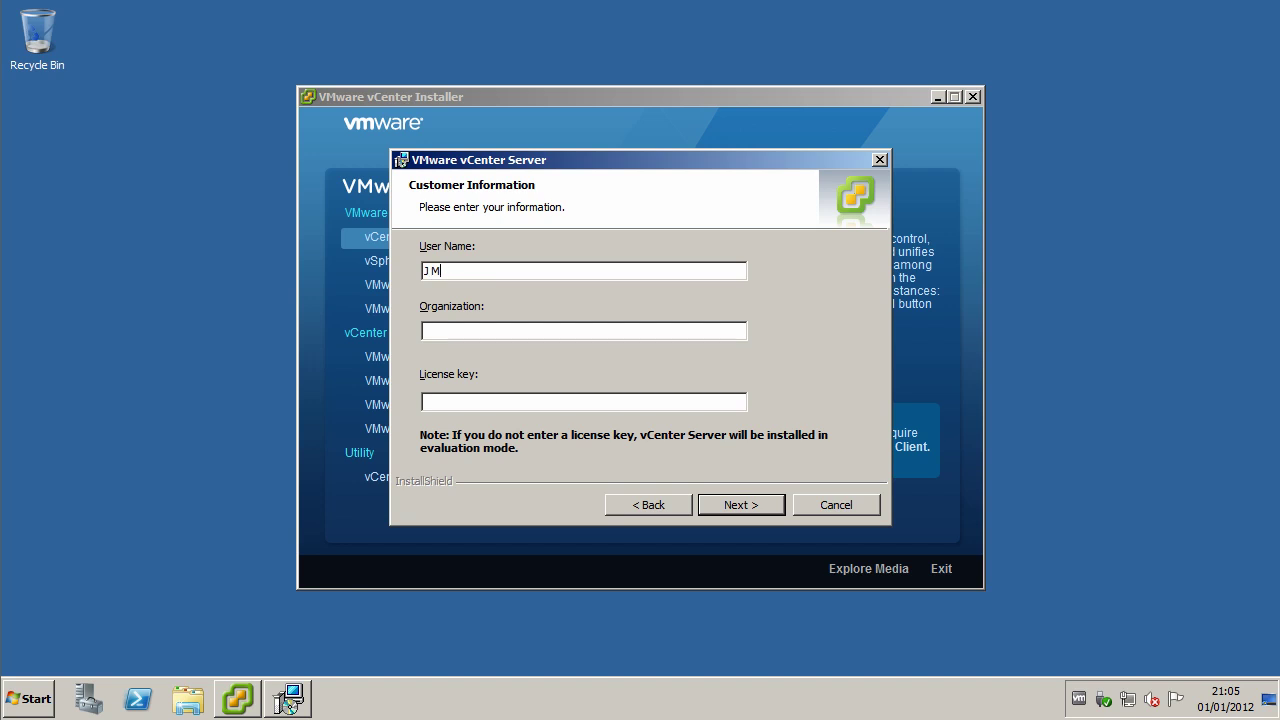
pyautogui.write('ullins')
pyautogui.click(584, 331)
pyautogui.write('HD TU')
pyautogui.press('BackSpace')
pyautogui.write('utorials')
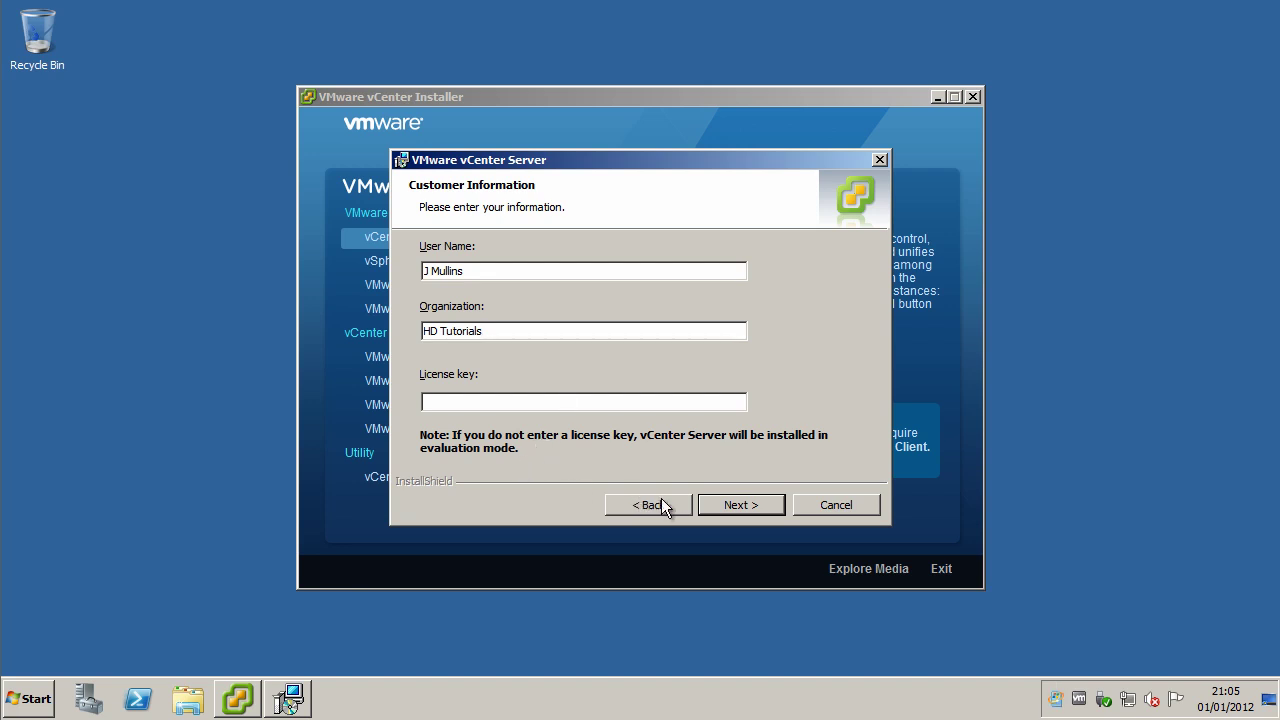
pyautogui.click(767, 502)
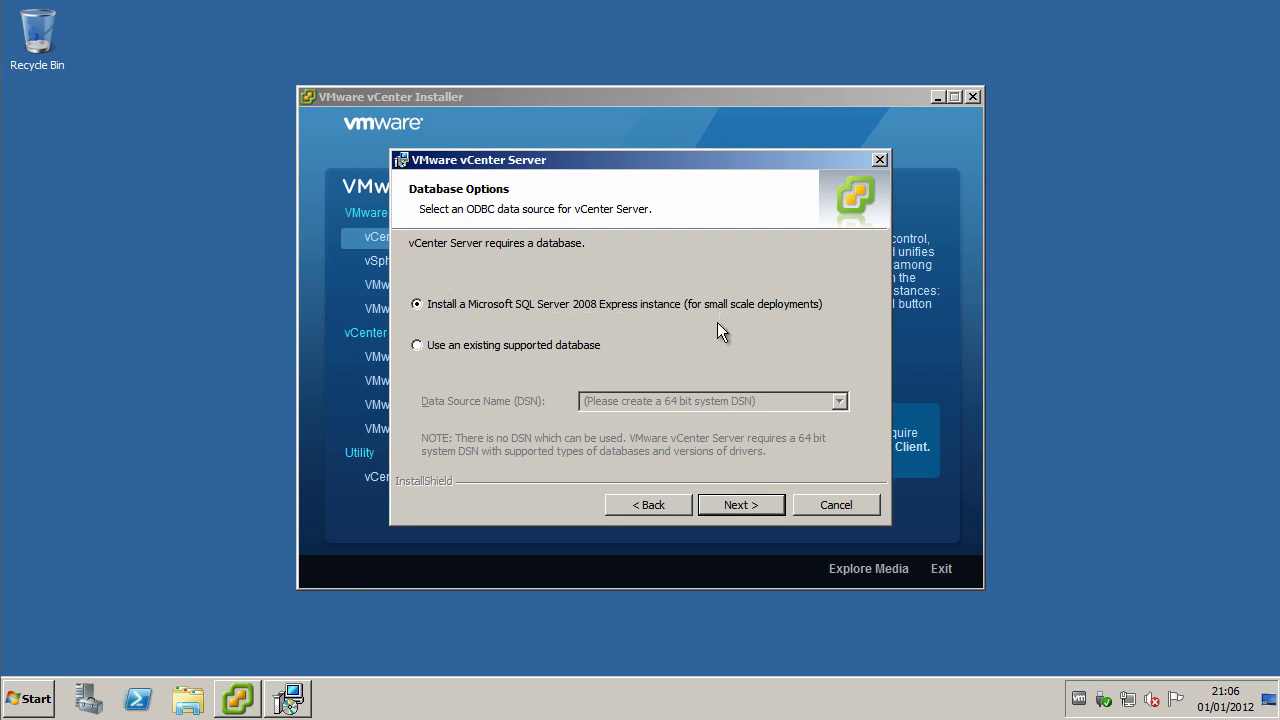
# Use a Microsoft SQL Server 2008 Express instance as database and run the service under the SYSTEM account, accepting the domain name warning.
pyautogui.click(735, 507)
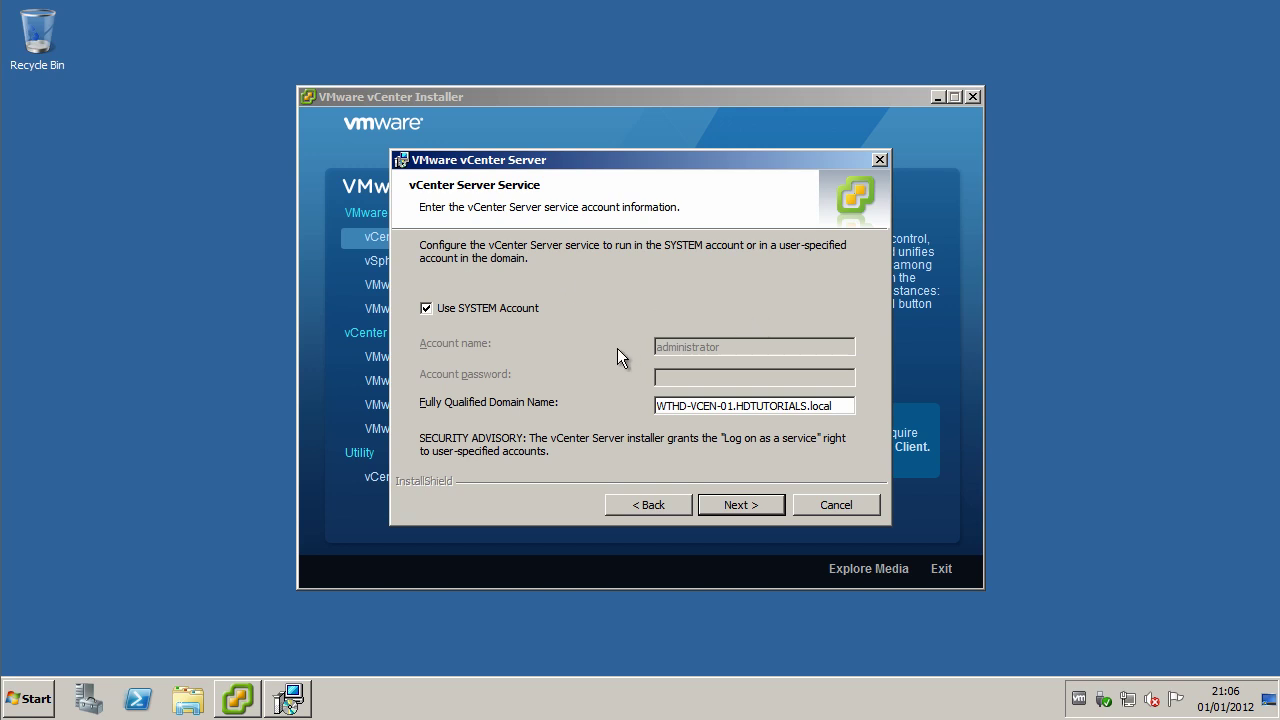
pyautogui.click(743, 510)
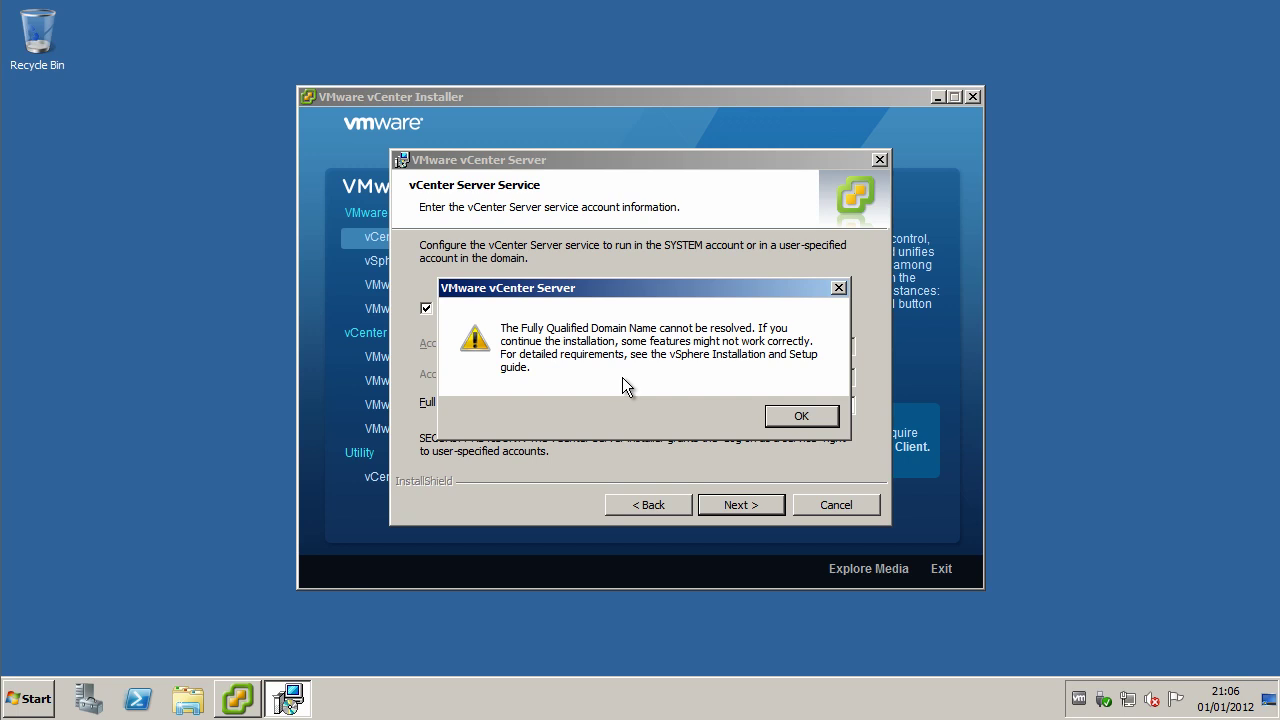
pyautogui.click(796, 415)
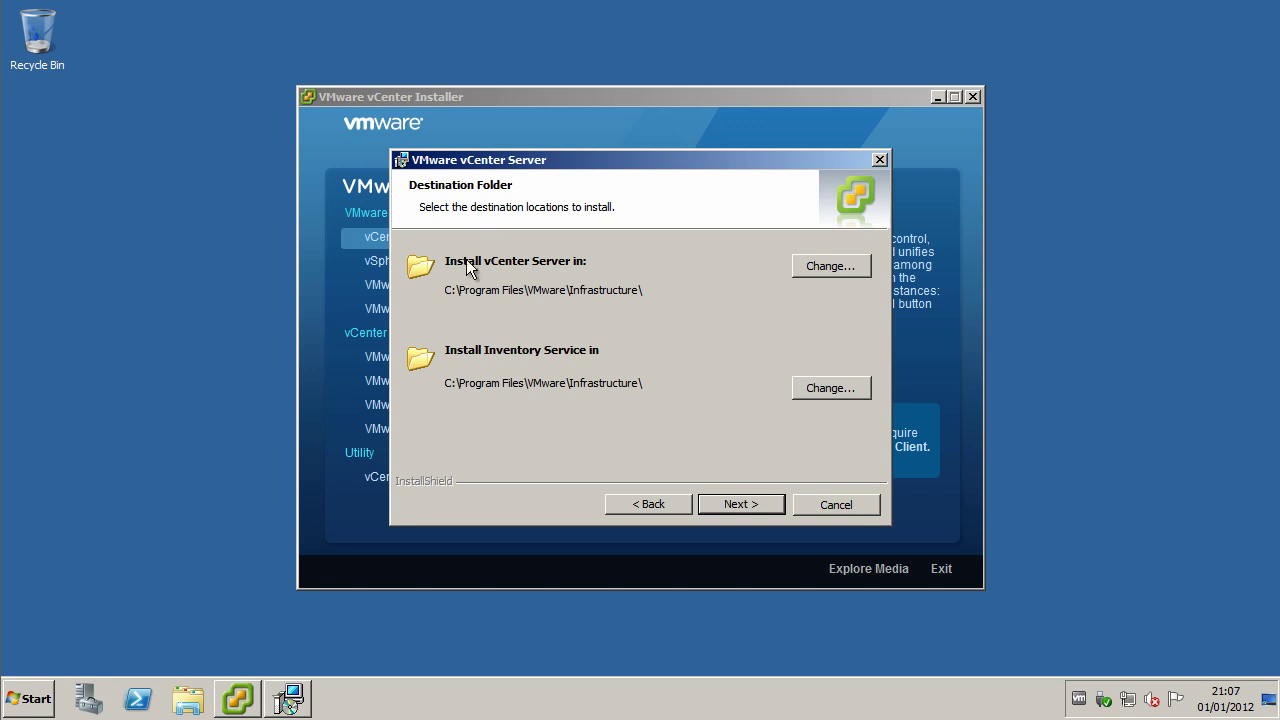
# Set up a standalone vCenter Server instance with the default destination folders and the default server and Inventory Service ports.
pyautogui.click(761, 506)
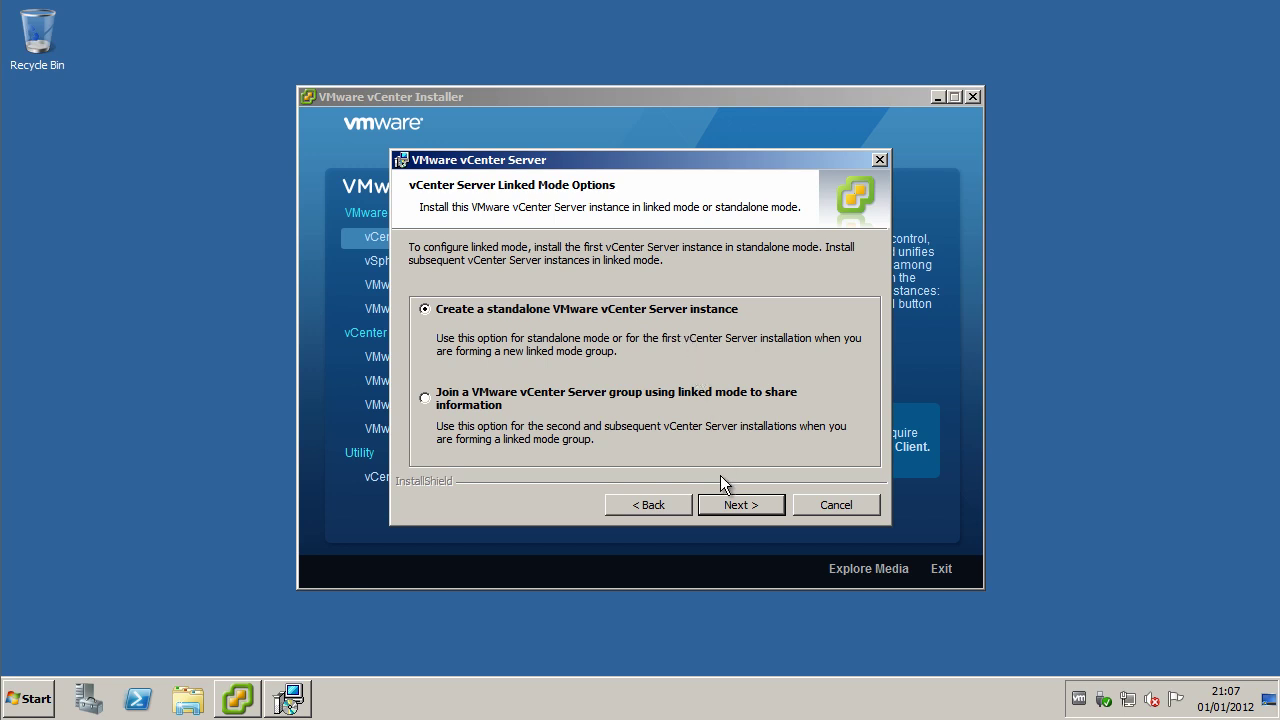
pyautogui.click(739, 505)
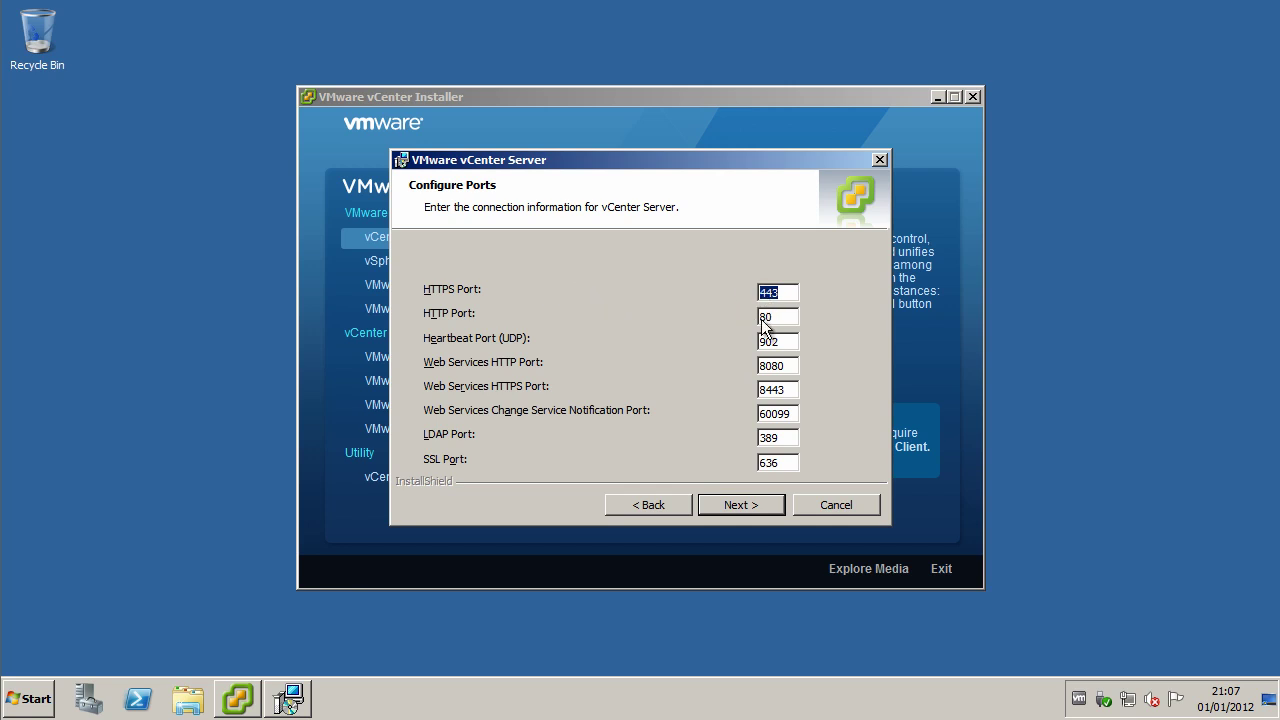
pyautogui.click(730, 506)
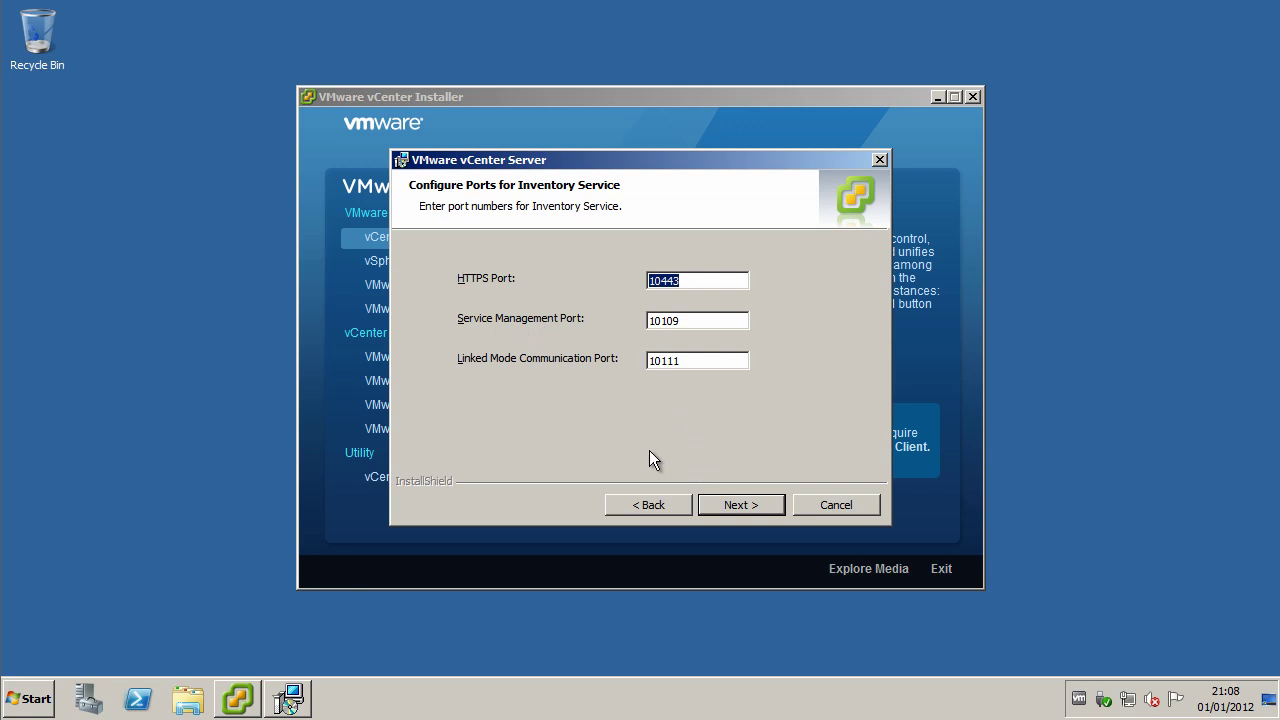
pyautogui.click(745, 505)
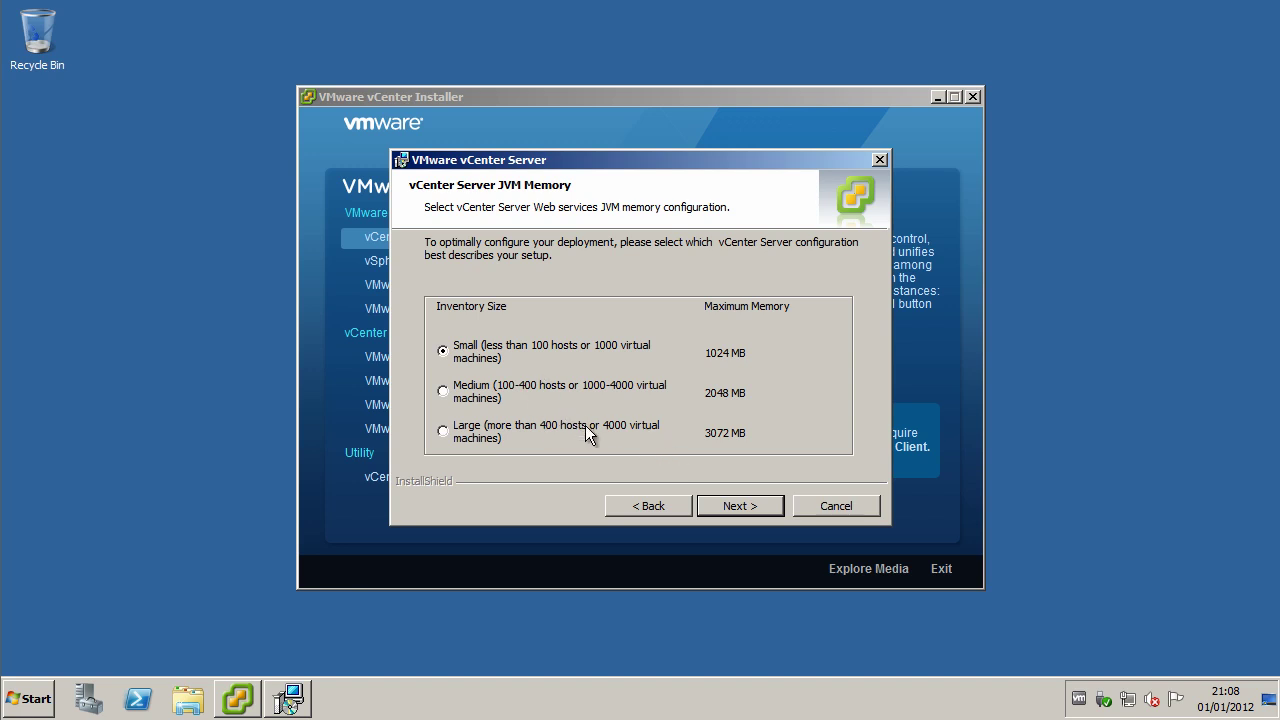
# Choose the Small inventory size with 1024 MB maximum memory and run the vCenter Server installation to completion.
pyautogui.click(708, 508)
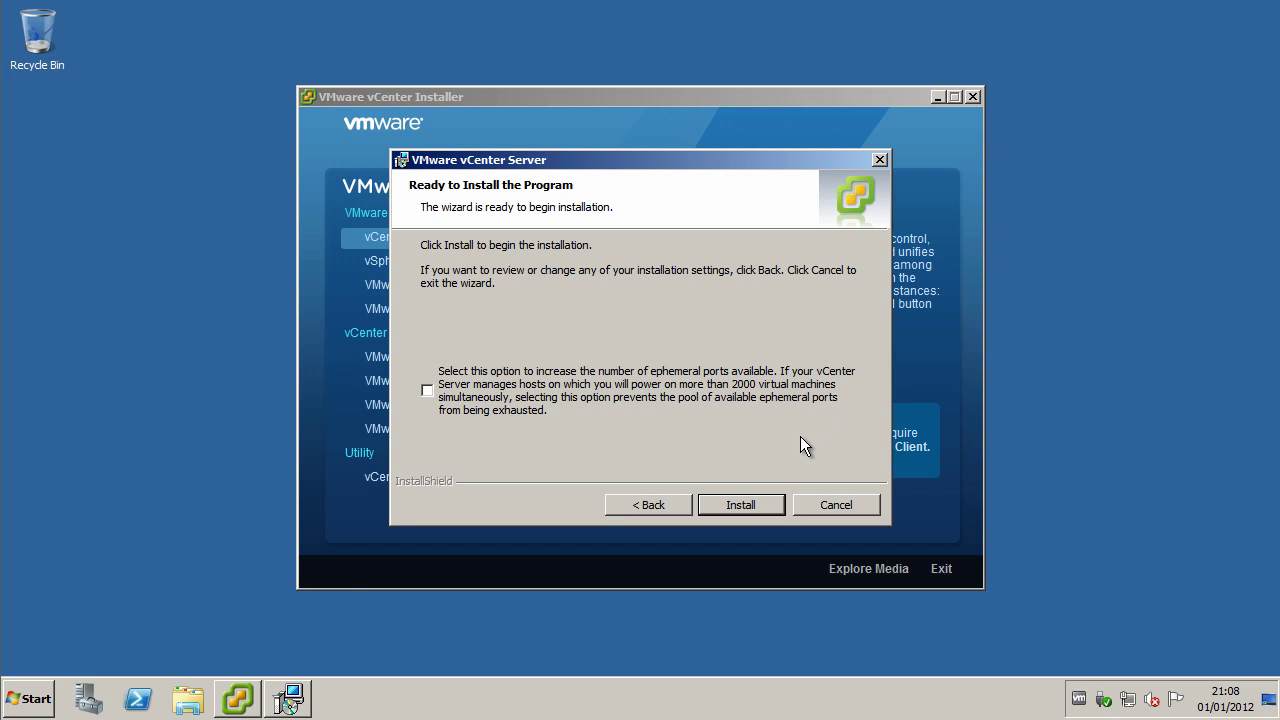
pyautogui.click(715, 508)
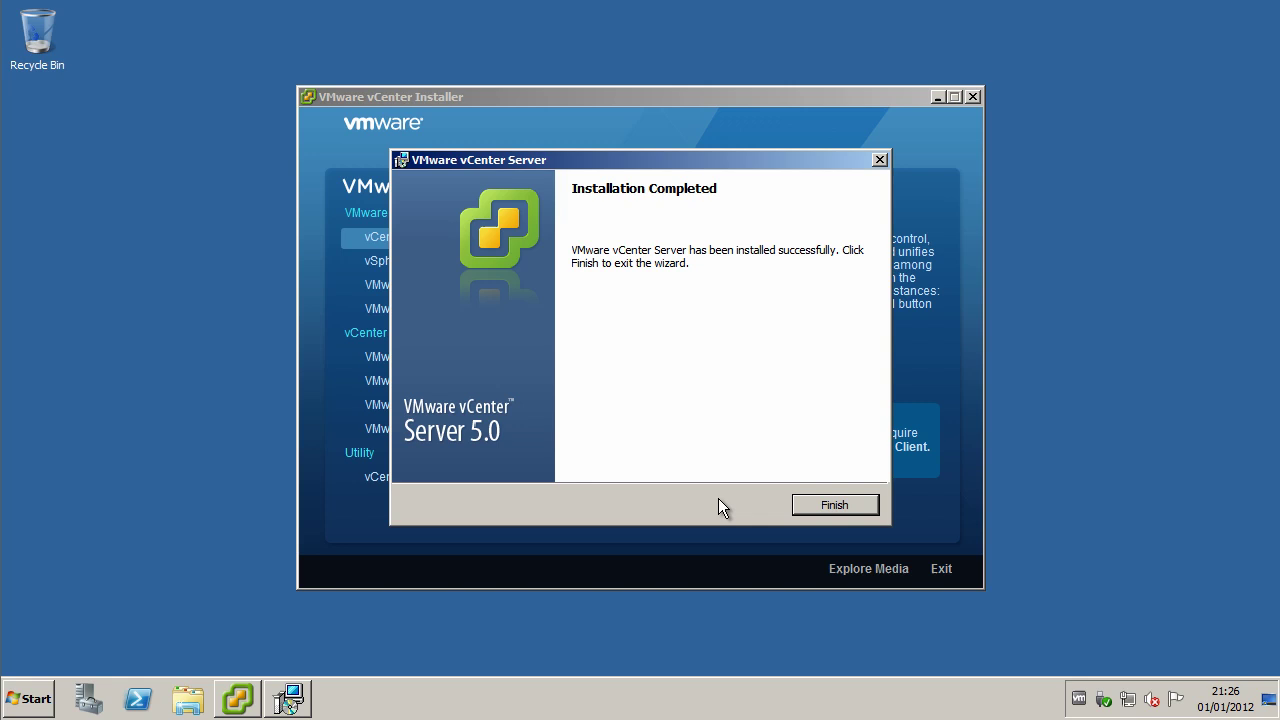
pyautogui.click(835, 505)
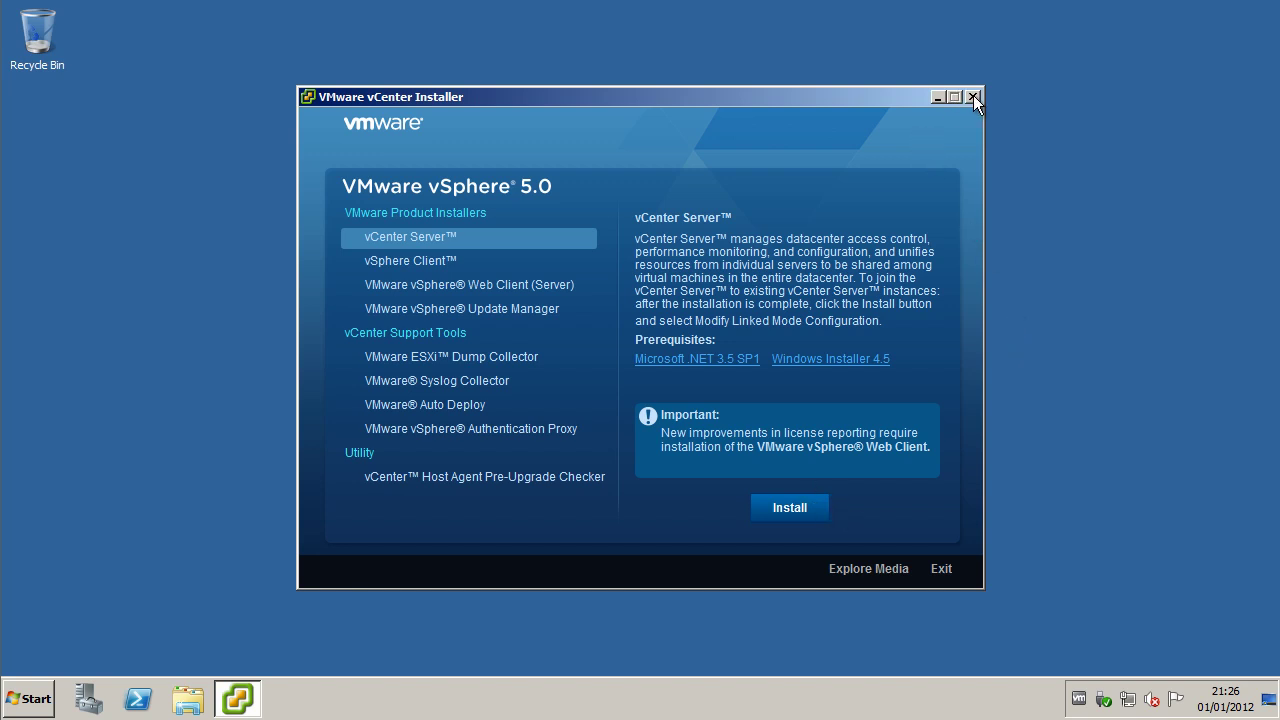
# Examine the VMware entries among the installed programs, then return to the vCenter Installer.
pyautogui.click(20, 704)
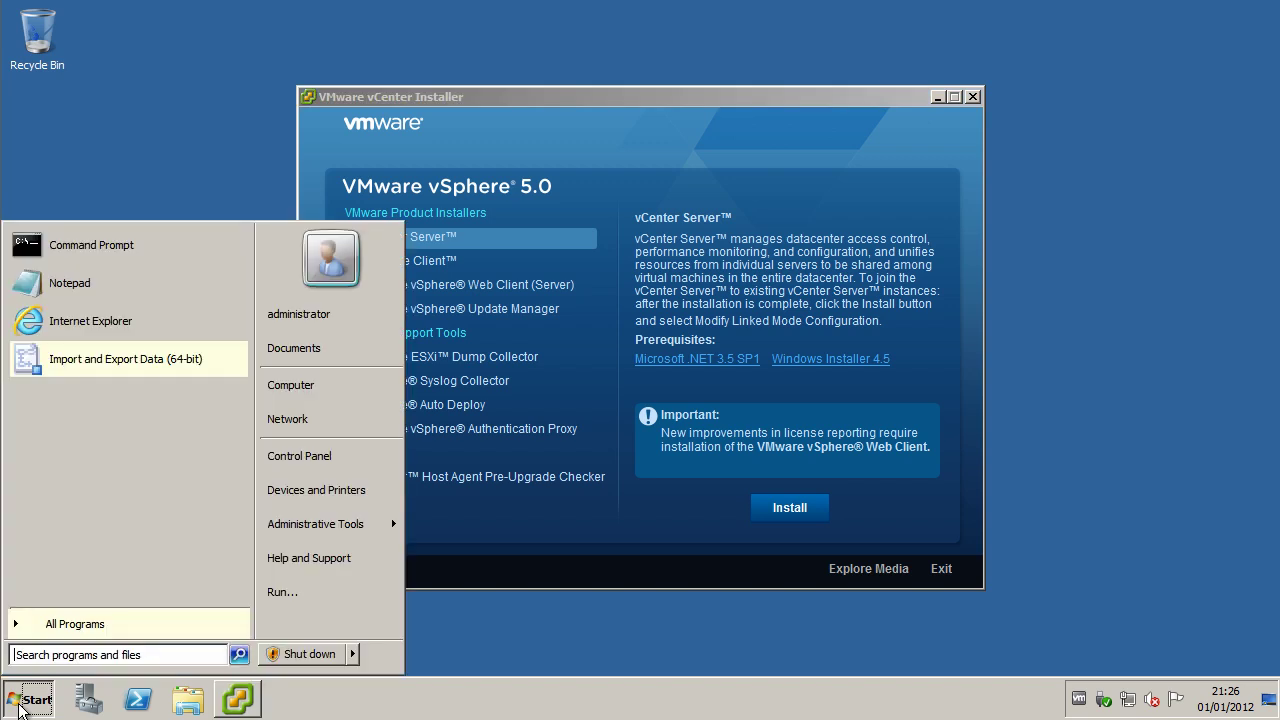
pyautogui.click(144, 616)
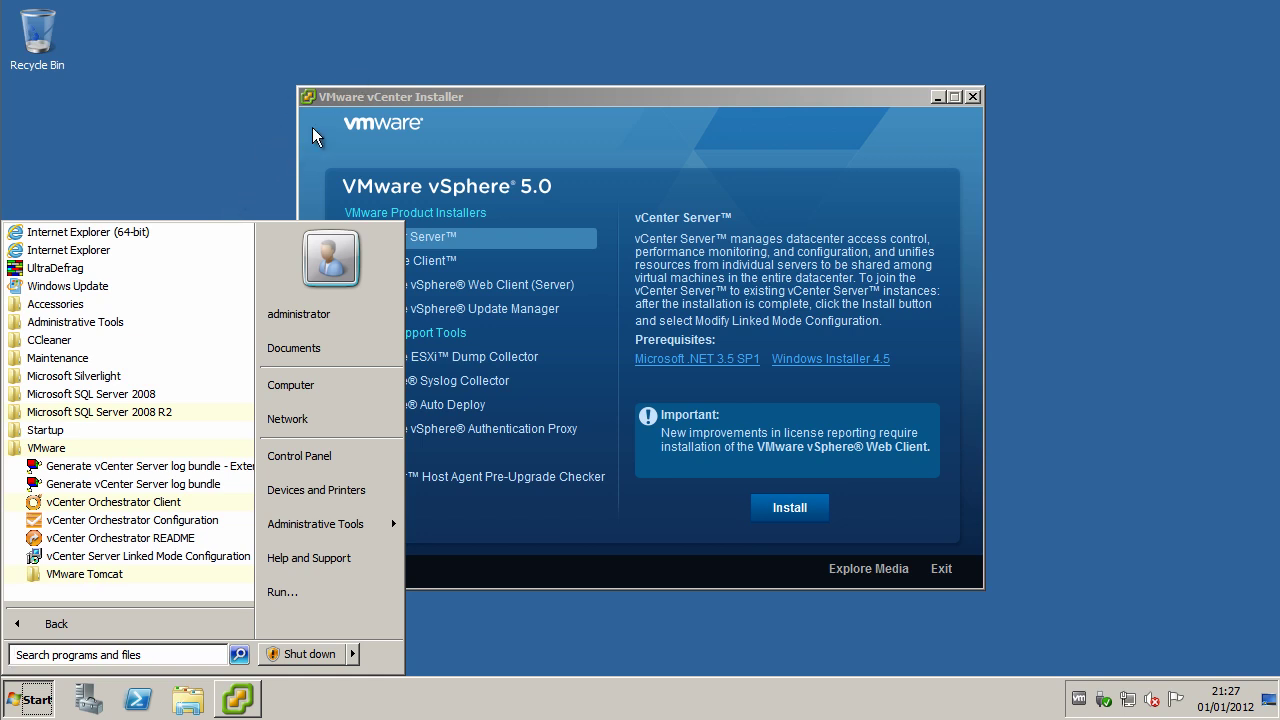
pyautogui.click(394, 91)
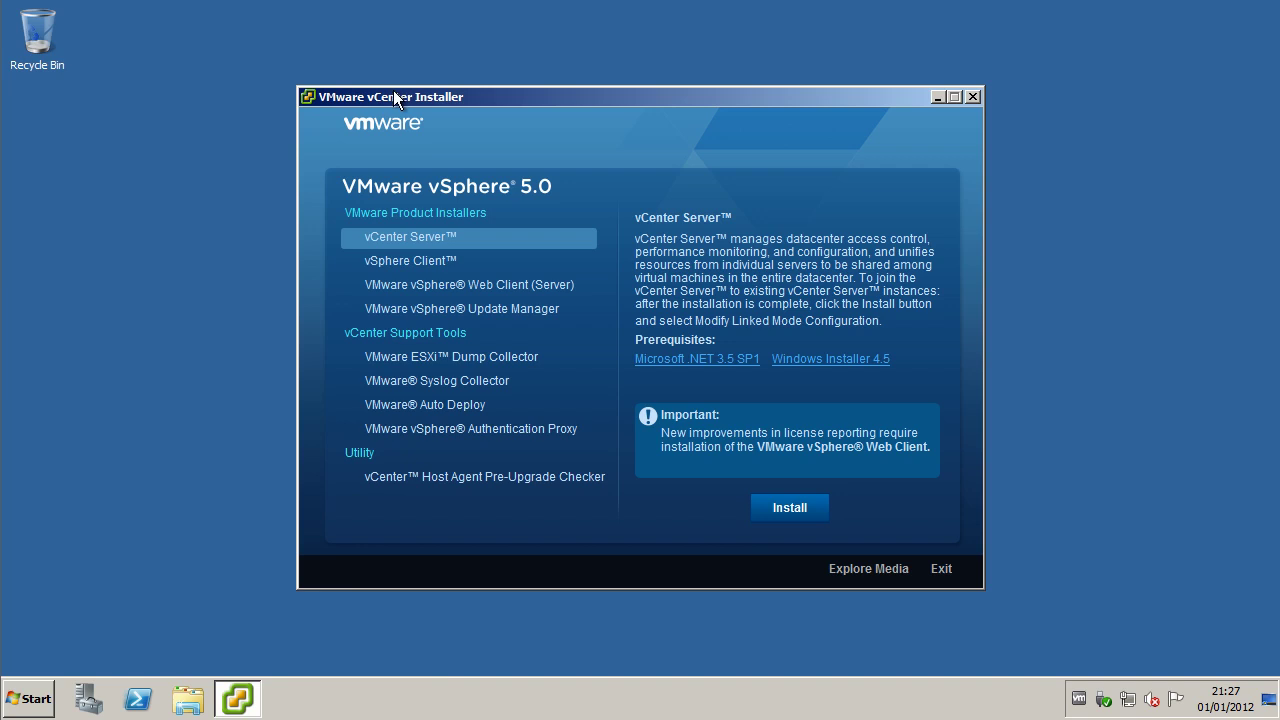
# Start the vSphere Client installation in English (United States) and agree to the license terms.
pyautogui.click(385, 259)
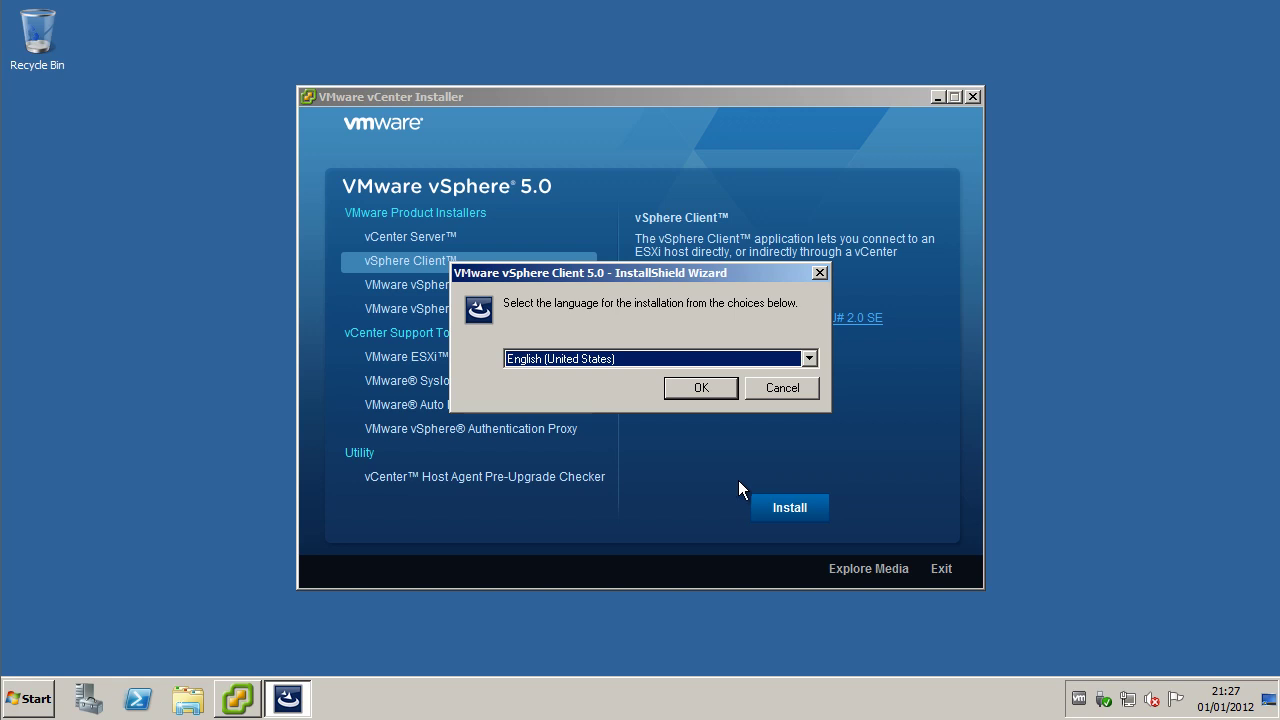
pyautogui.click(722, 385)
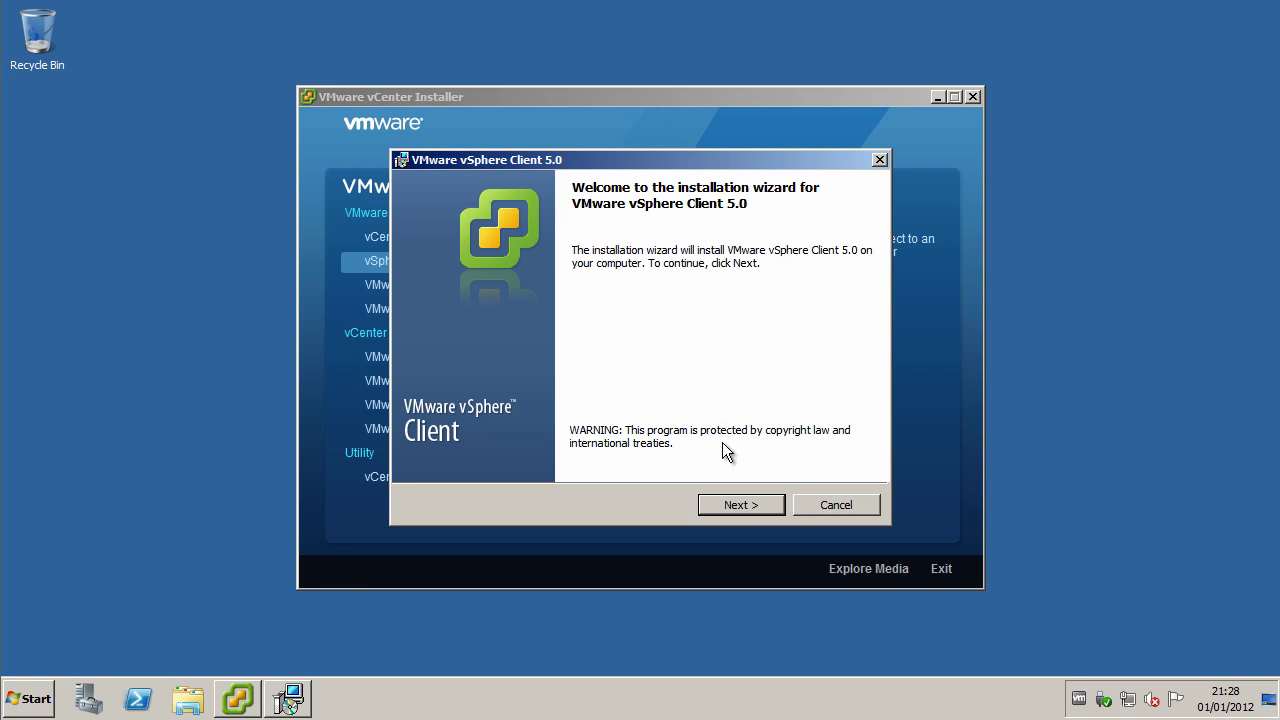
pyautogui.click(769, 499)
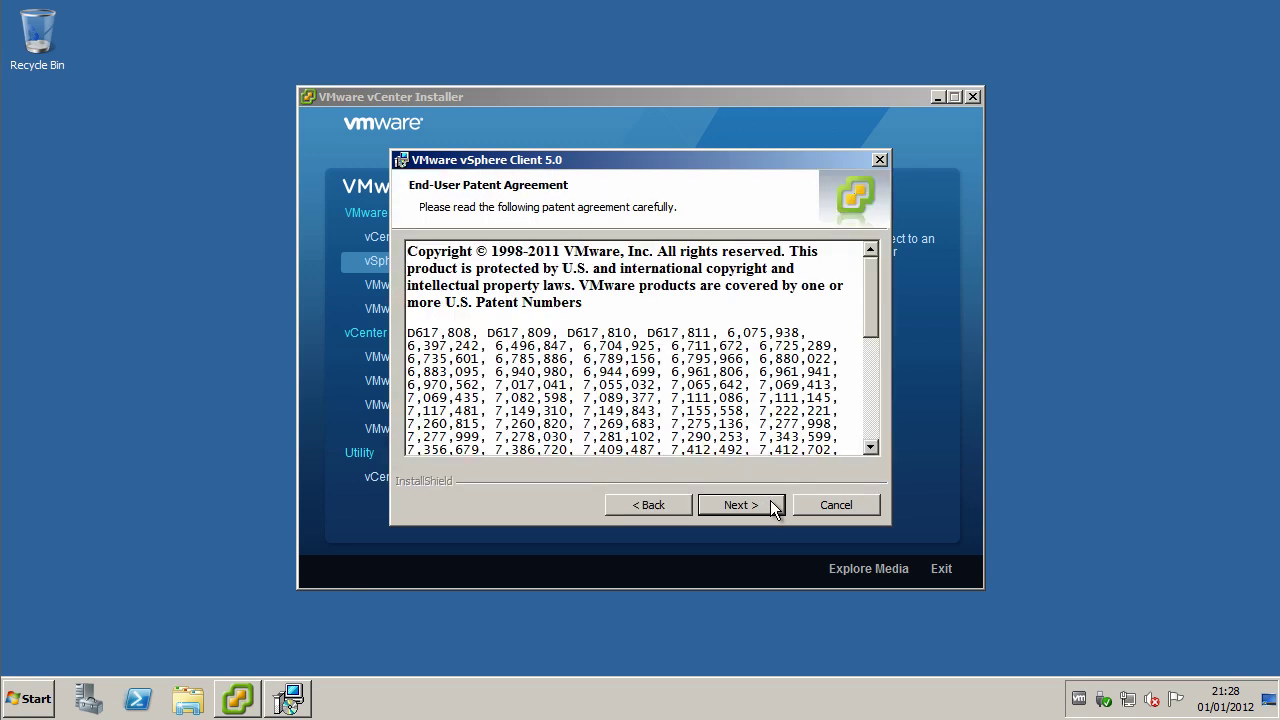
pyautogui.click(770, 500)
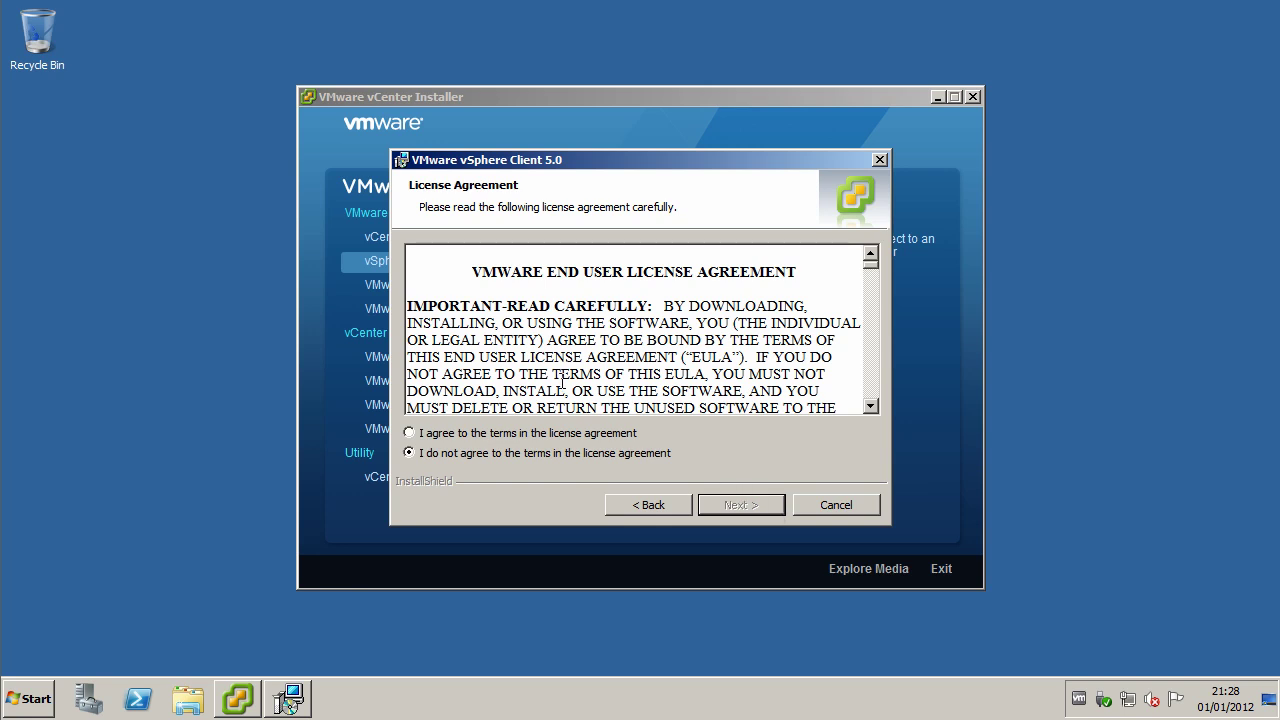
pyautogui.click(511, 432)
pyautogui.click(729, 505)
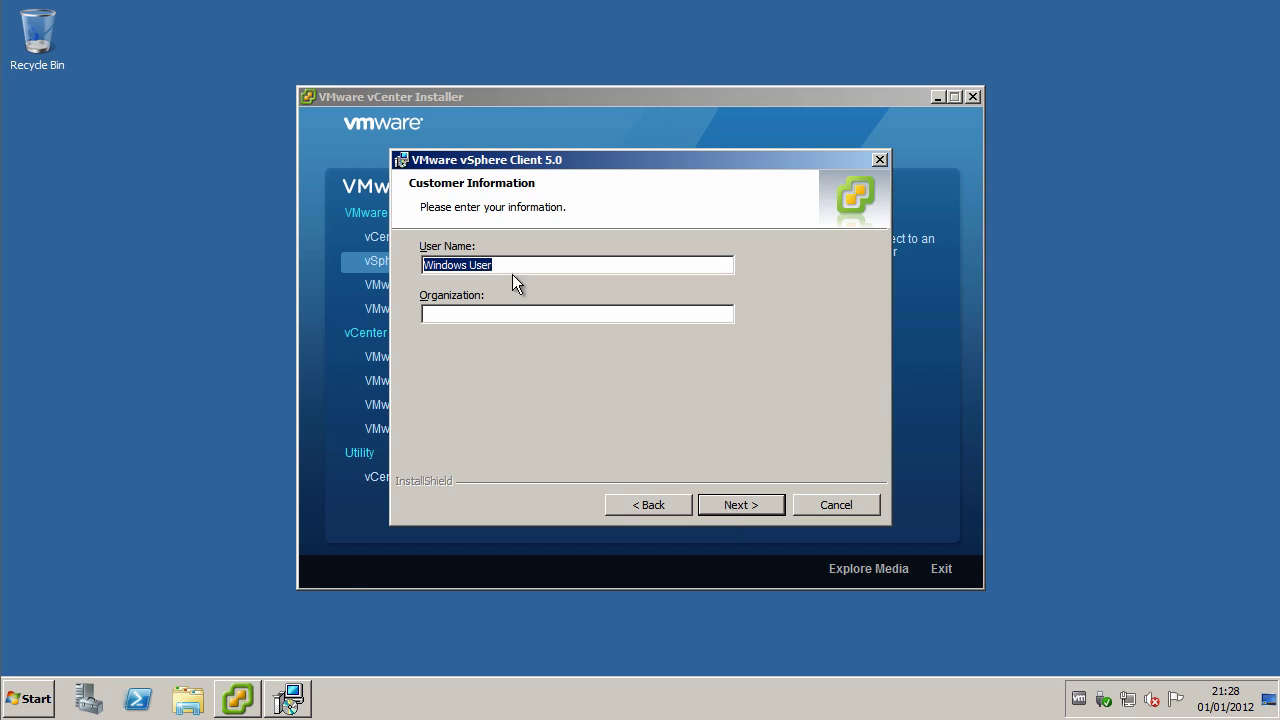
# Fill in the customer's user name and the organization HD Tutorials for the vSphere Client installation.
pyautogui.write('J')
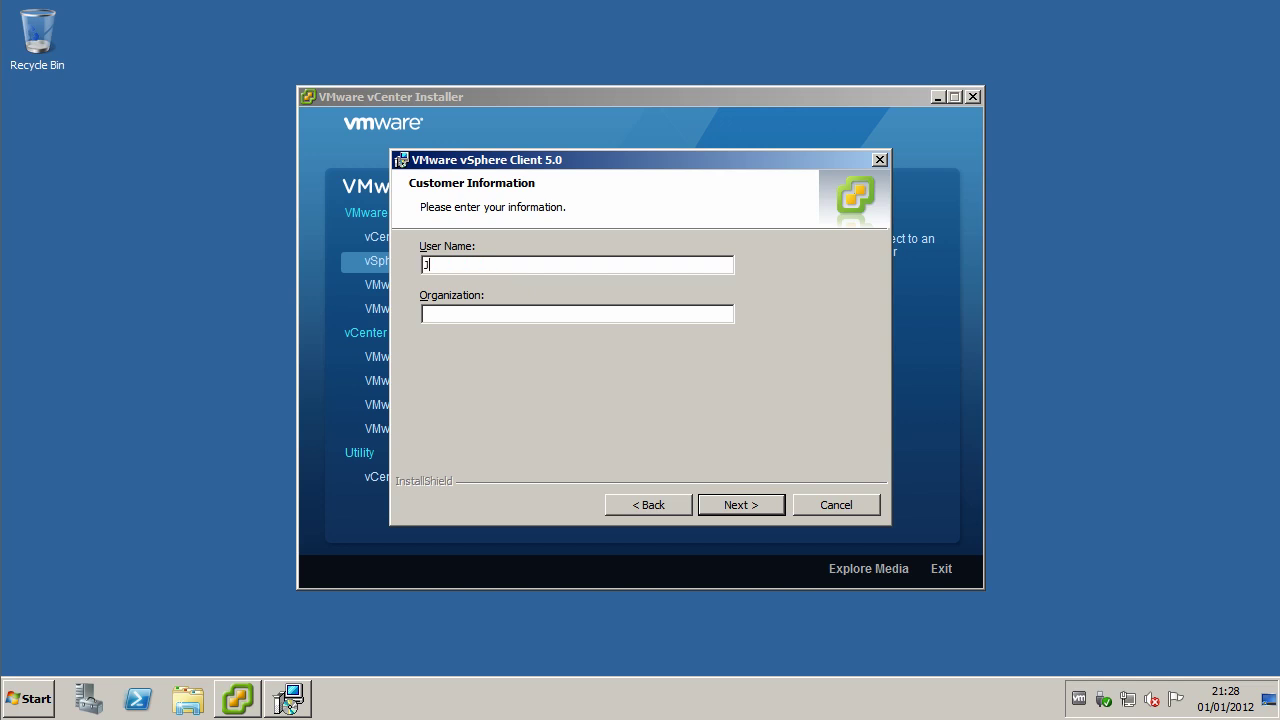
pyautogui.write(' Mullins')
pyautogui.press('Tab')
pyautogui.write('HD Tutorials')
pyautogui.click(737, 504)
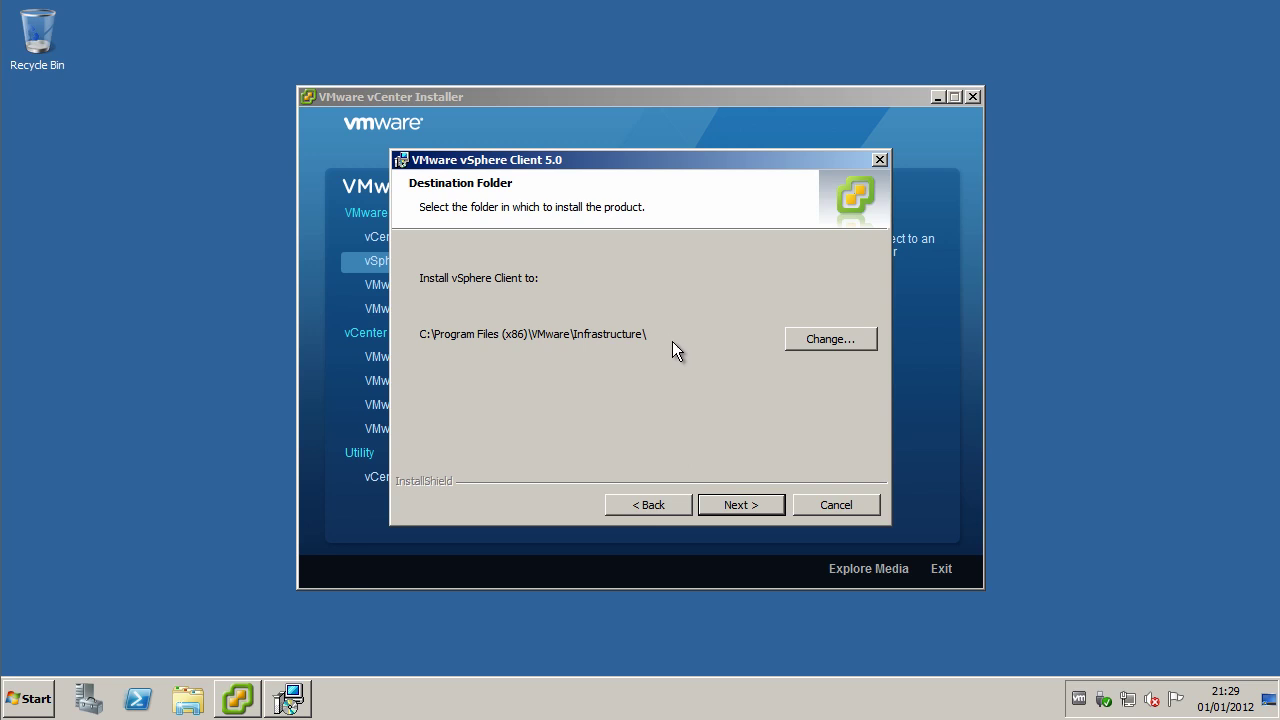
# Install the vSphere Client in the default destination folder and finish its installation wizard.
pyautogui.click(734, 504)
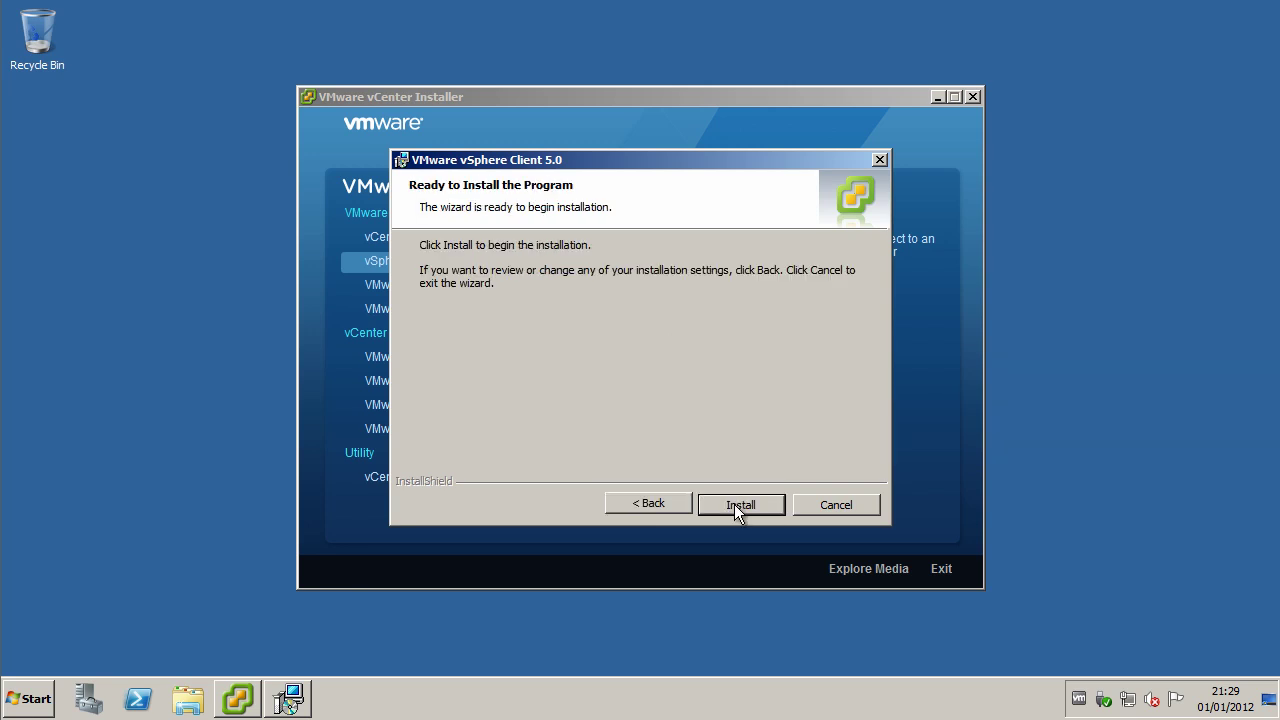
pyautogui.click(734, 504)
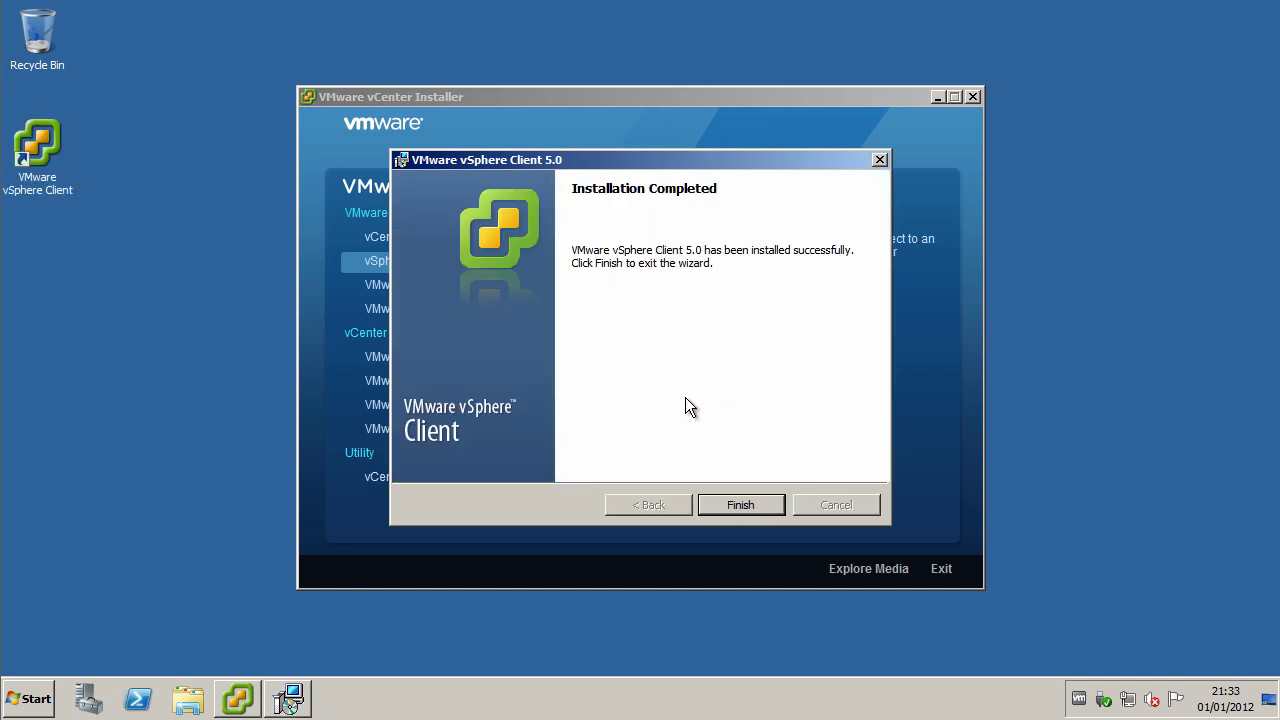
pyautogui.click(741, 505)
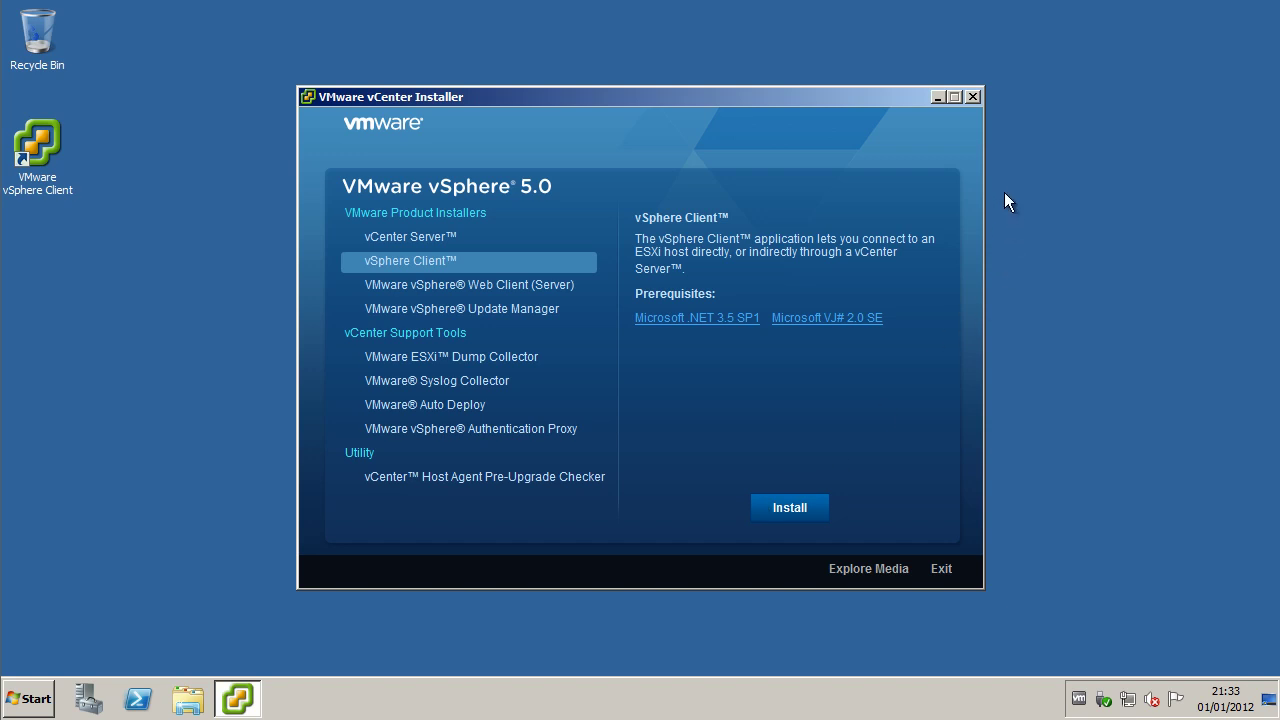
# Close the vCenter Installer and launch the VMware vSphere Client from its desktop shortcut.
pyautogui.click(971, 97)
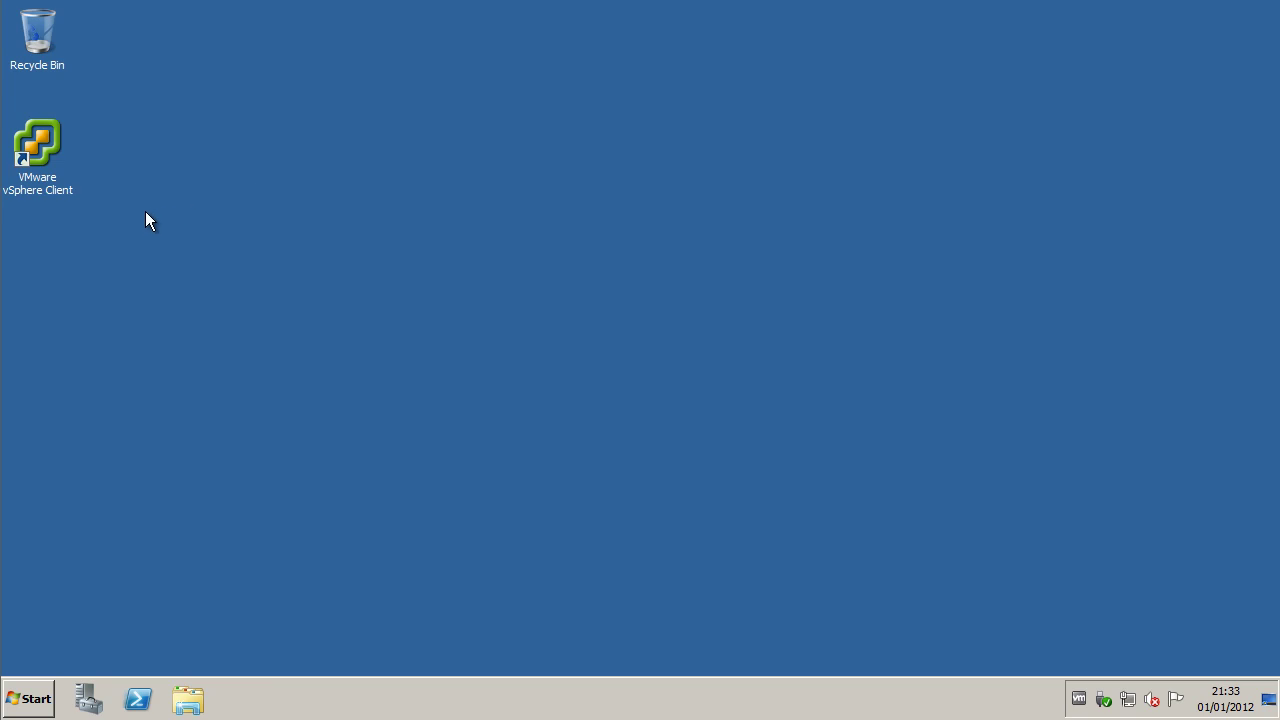
pyautogui.click(43, 177)
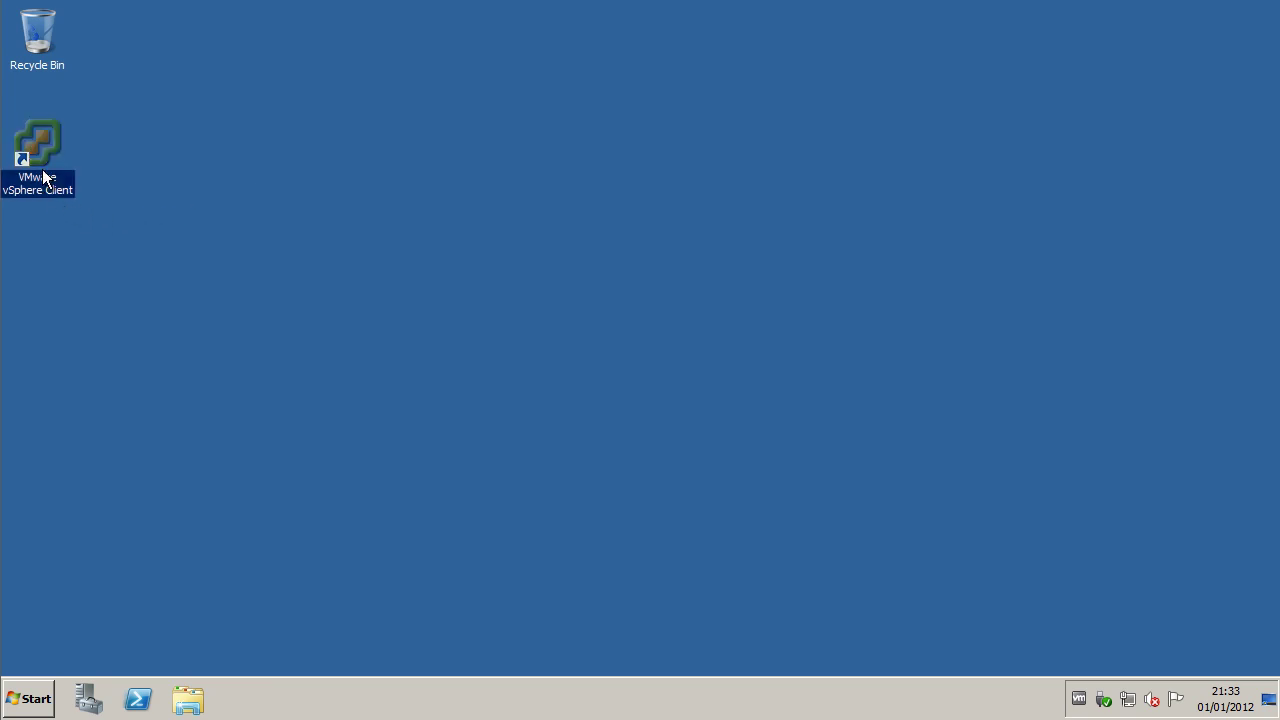
pyautogui.doubleClick(35, 140)
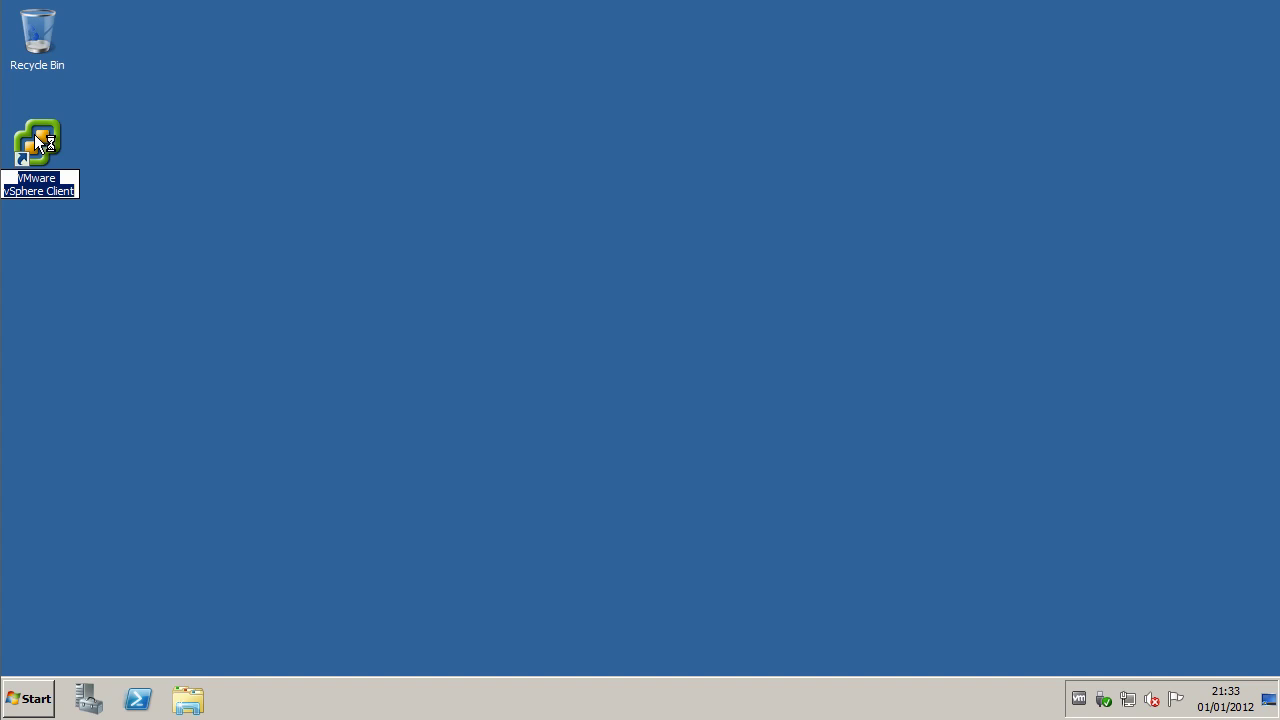